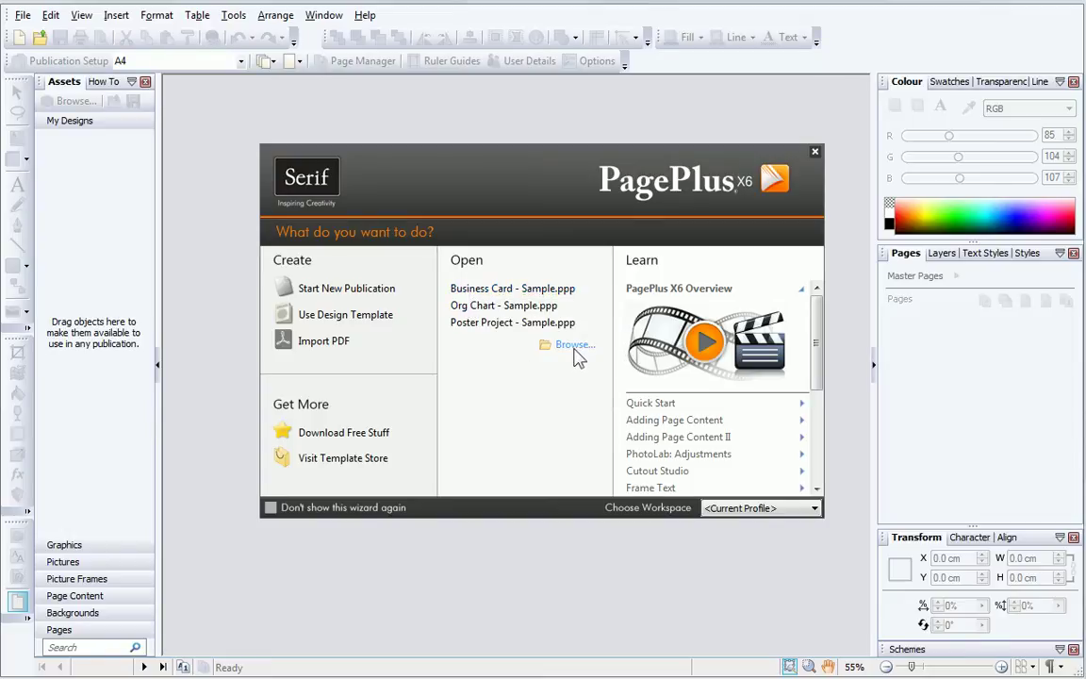
- Scroll the Learn list and expand the PhotoLab: Adjustments and Artistic Text tutorial overviews
left_click_drag(818, 368, 818, 405)
left_click(716, 394)
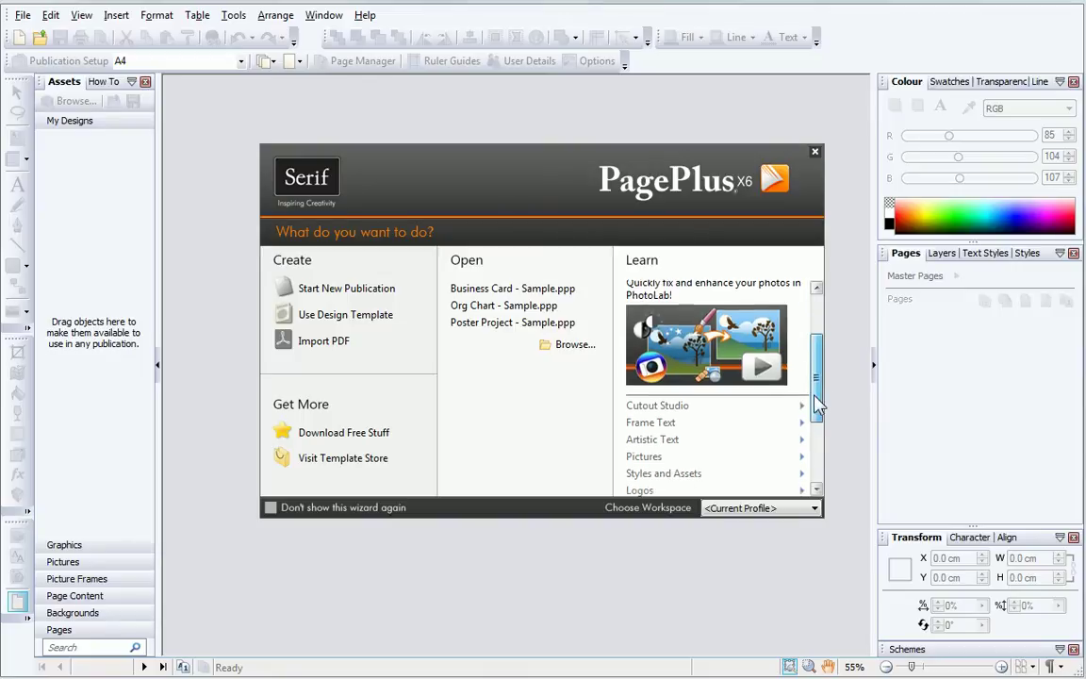
left_click(660, 439)
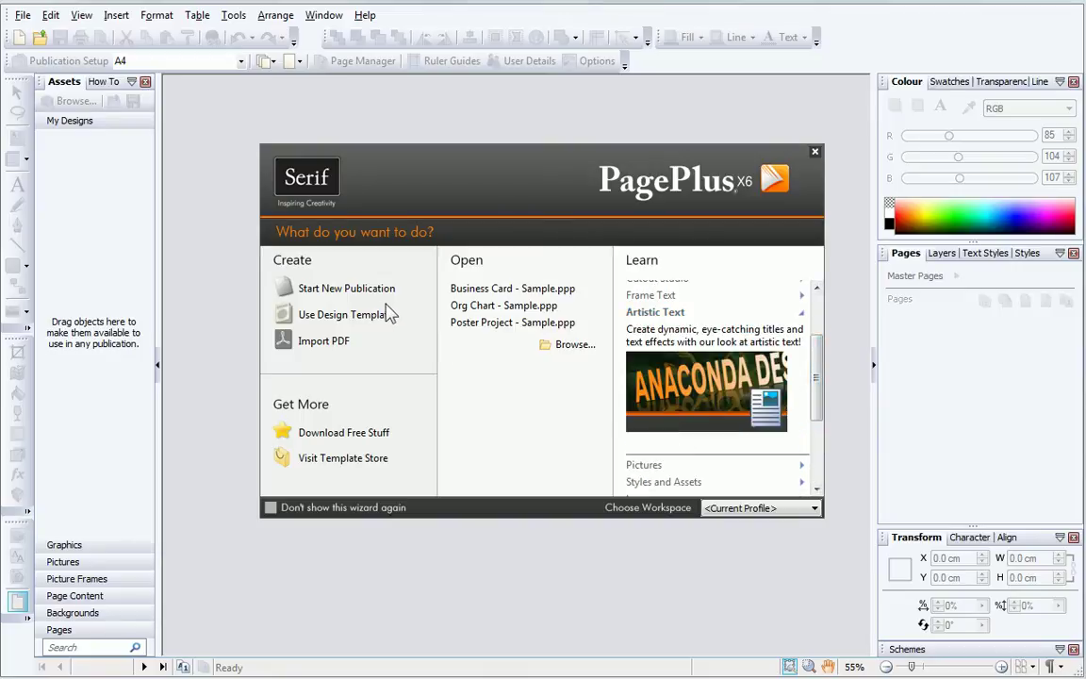
- Start a publication from a design template and browse to the Theme Layouts > Textured > Nature designs
left_click(345, 315)
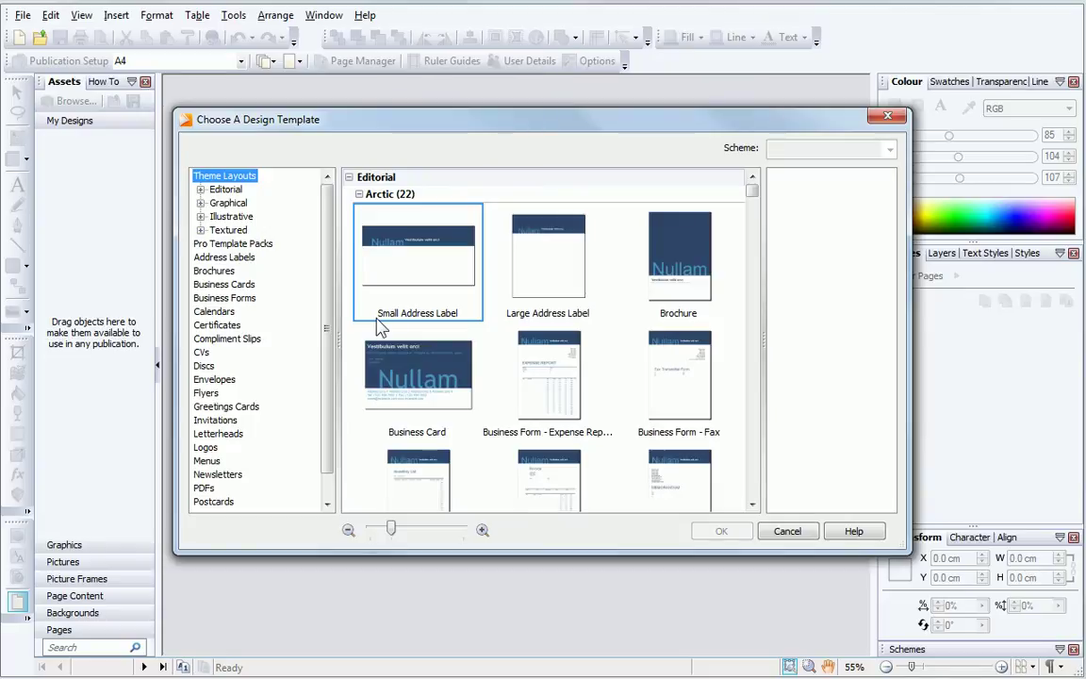
left_click(224, 285)
left_click(226, 369)
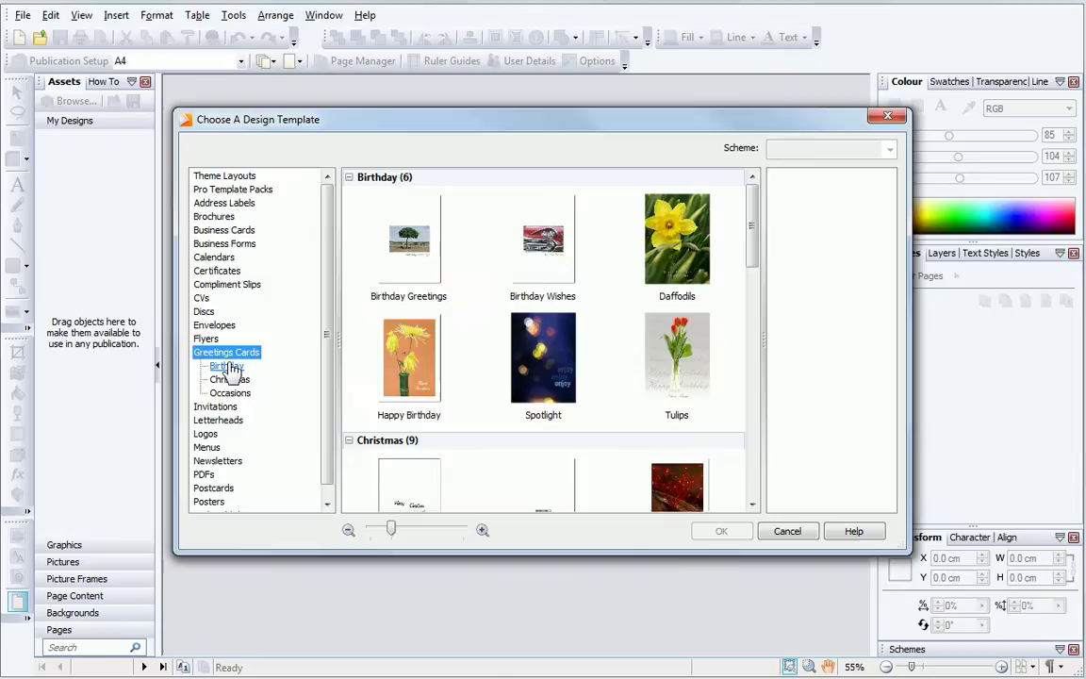
left_click(226, 419)
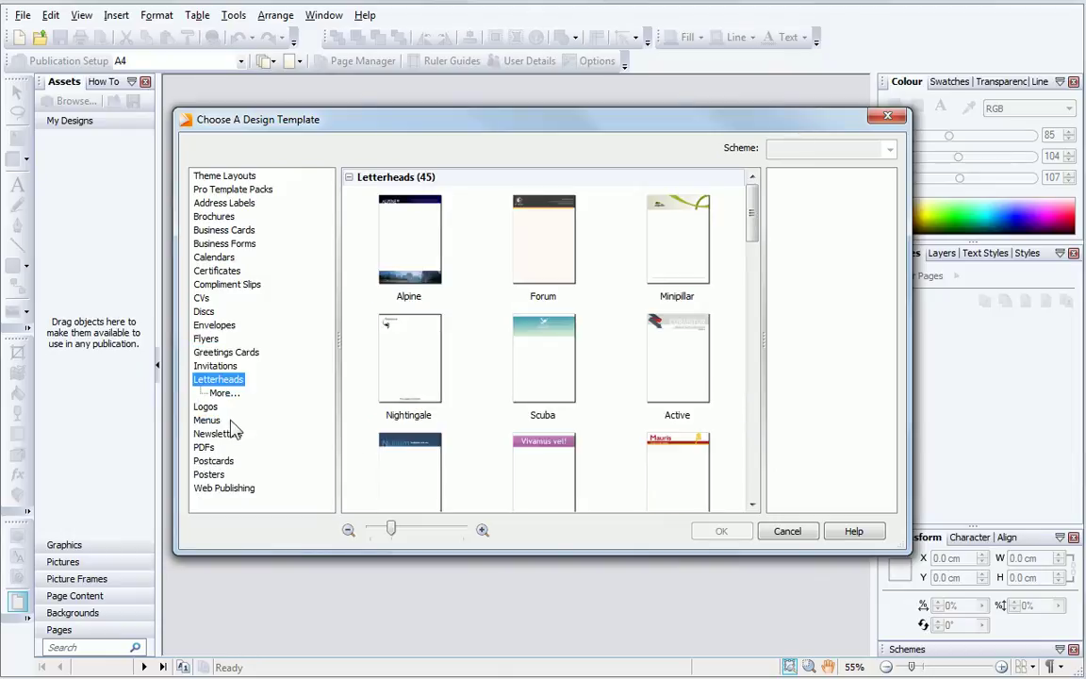
left_click(227, 180)
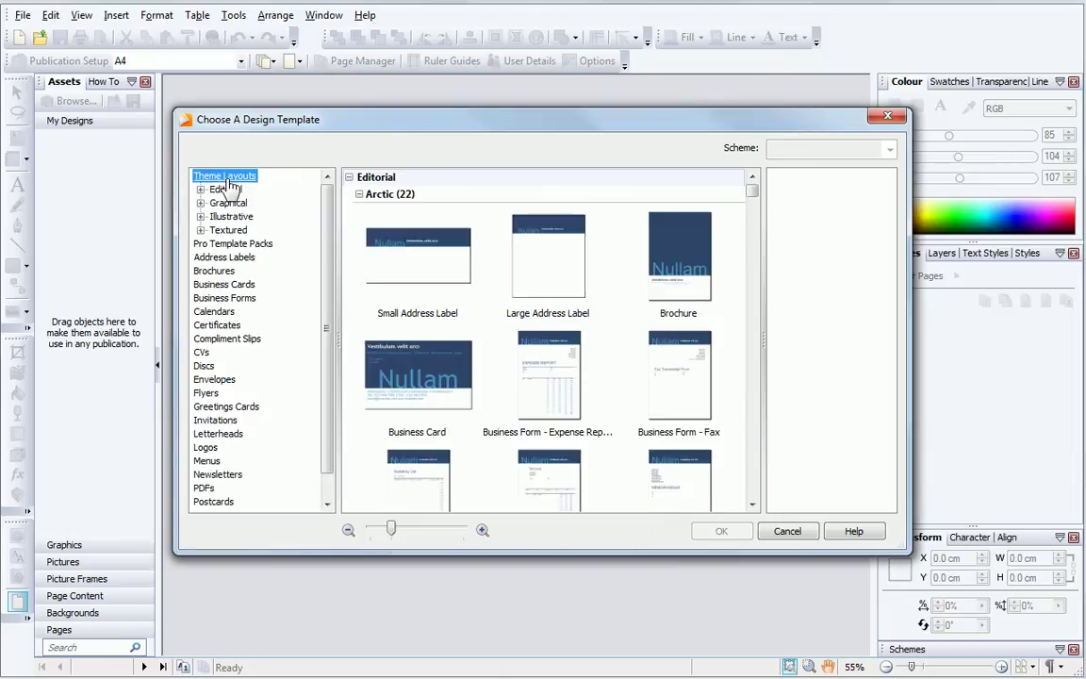
left_click(199, 230)
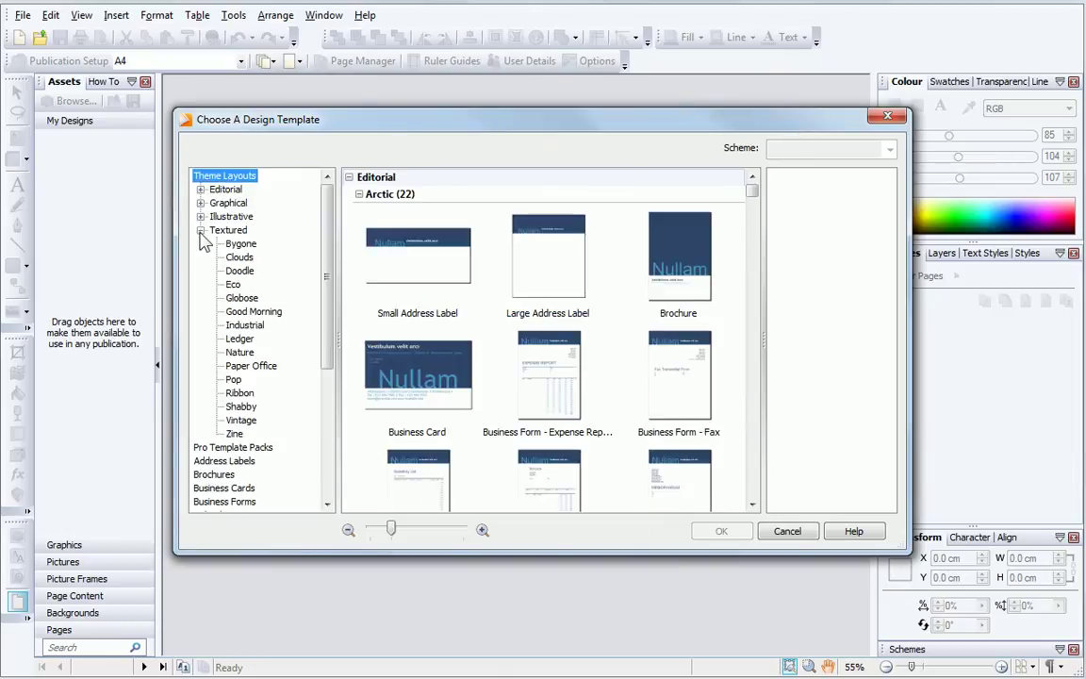
left_click(240, 351)
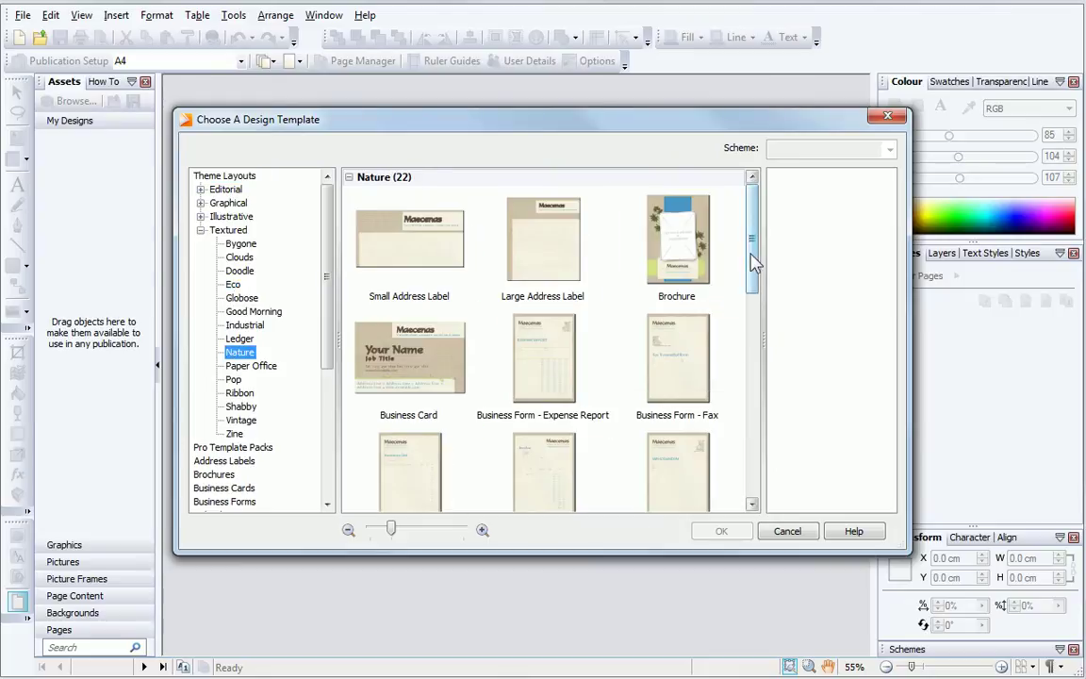
left_click_drag(751, 243, 749, 476)
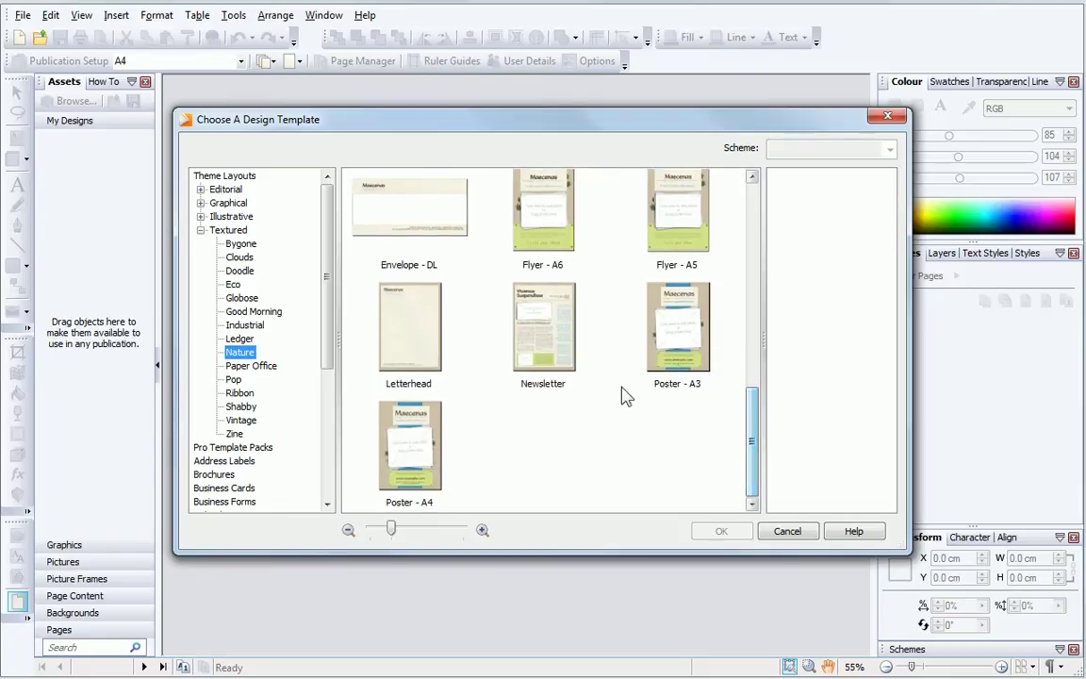
- Pick the Nature Newsletter design with two pages included, keeping the Scheme 1 colours
double_click(565, 337)
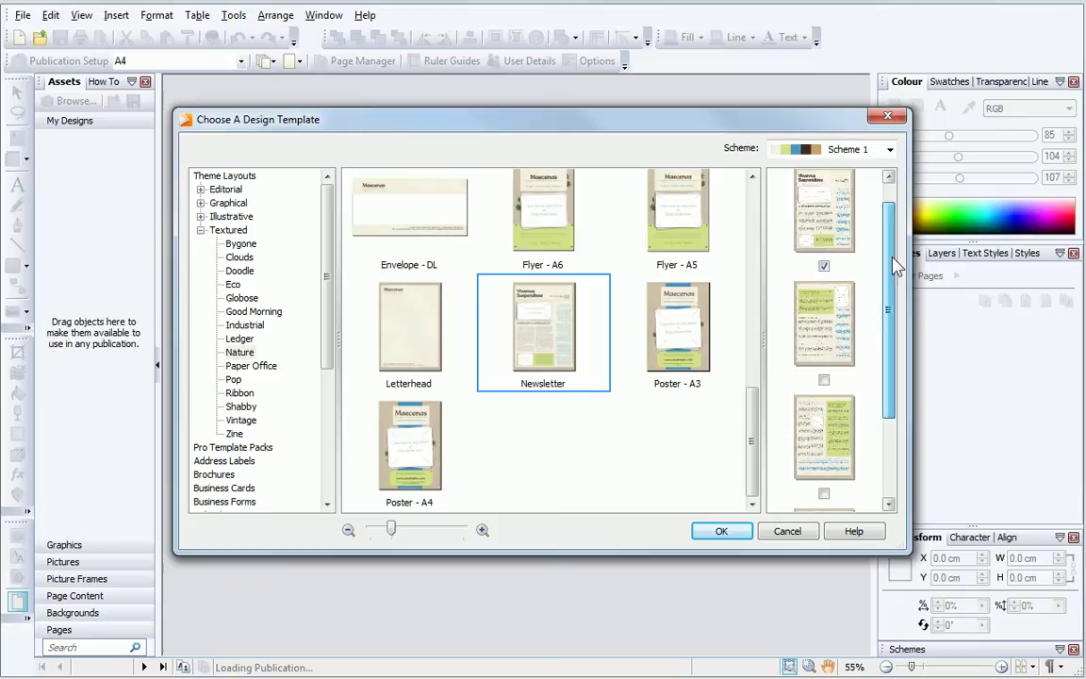
scroll(890, 267, "down", 2)
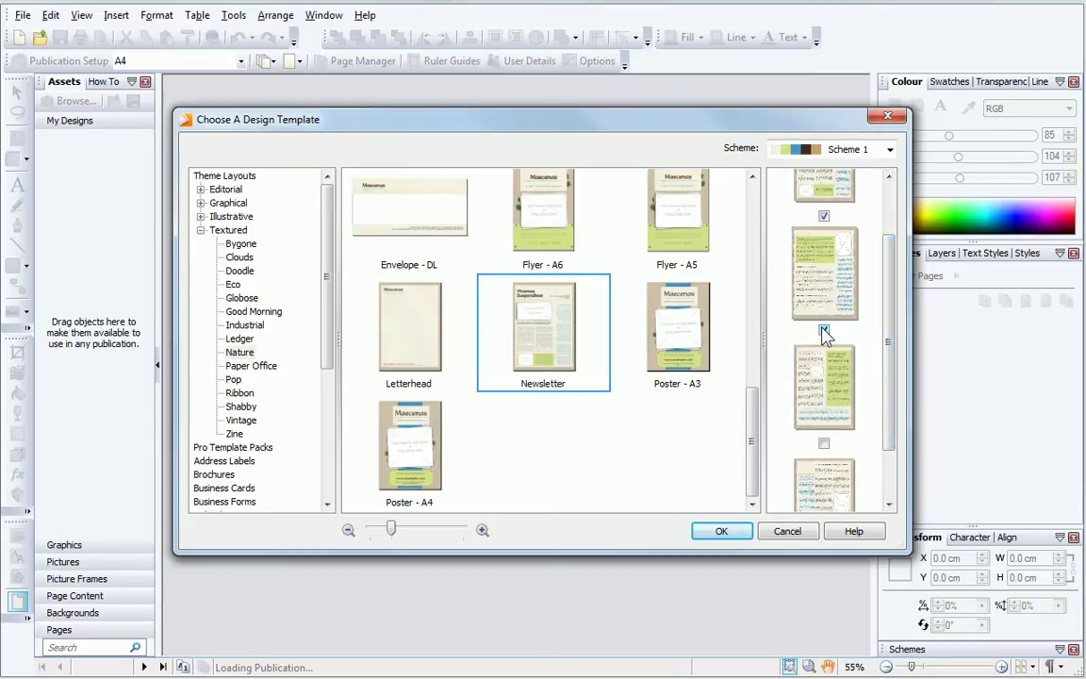
left_click(890, 150)
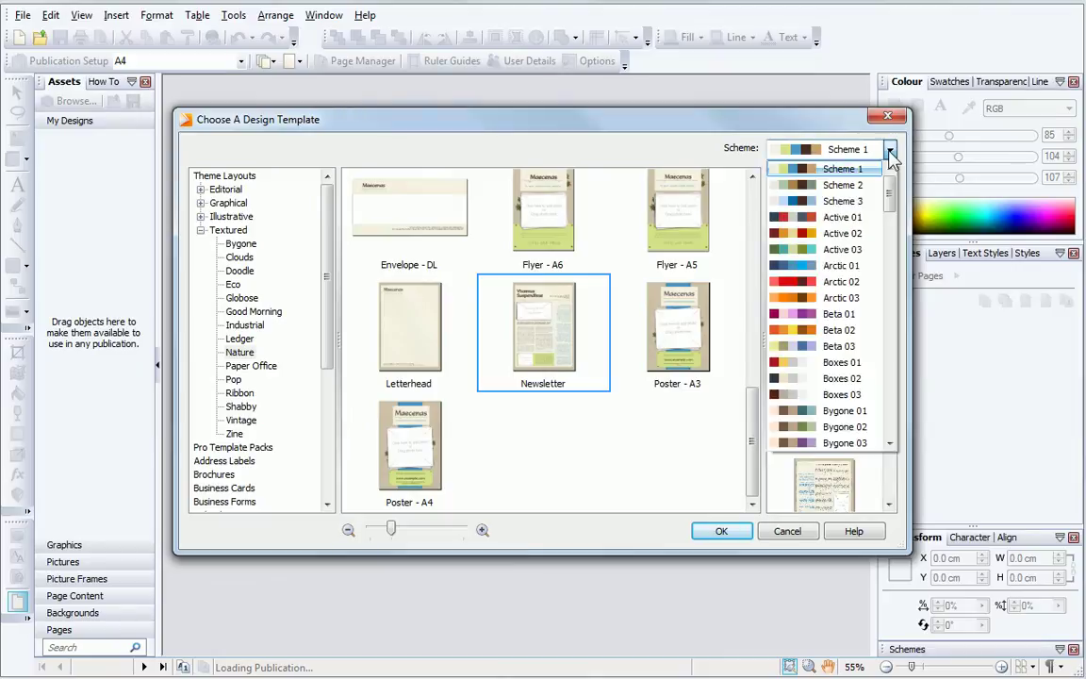
left_click(889, 150)
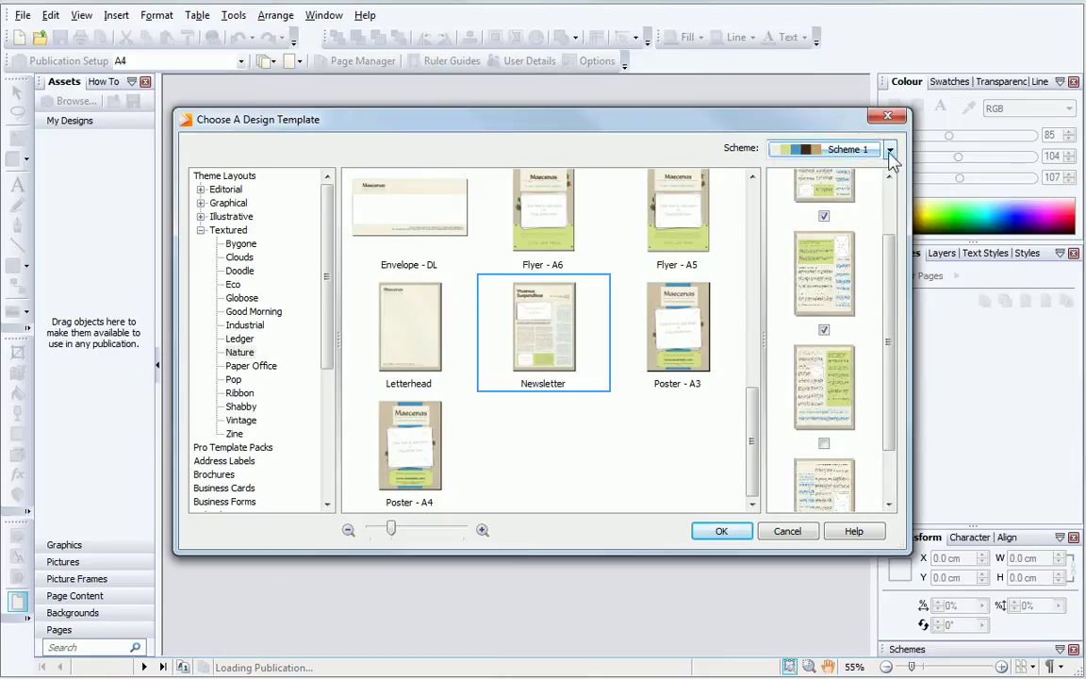
- Create the newsletter, then set User Details company to Falconry News, add a contact name, and update
left_click(721, 532)
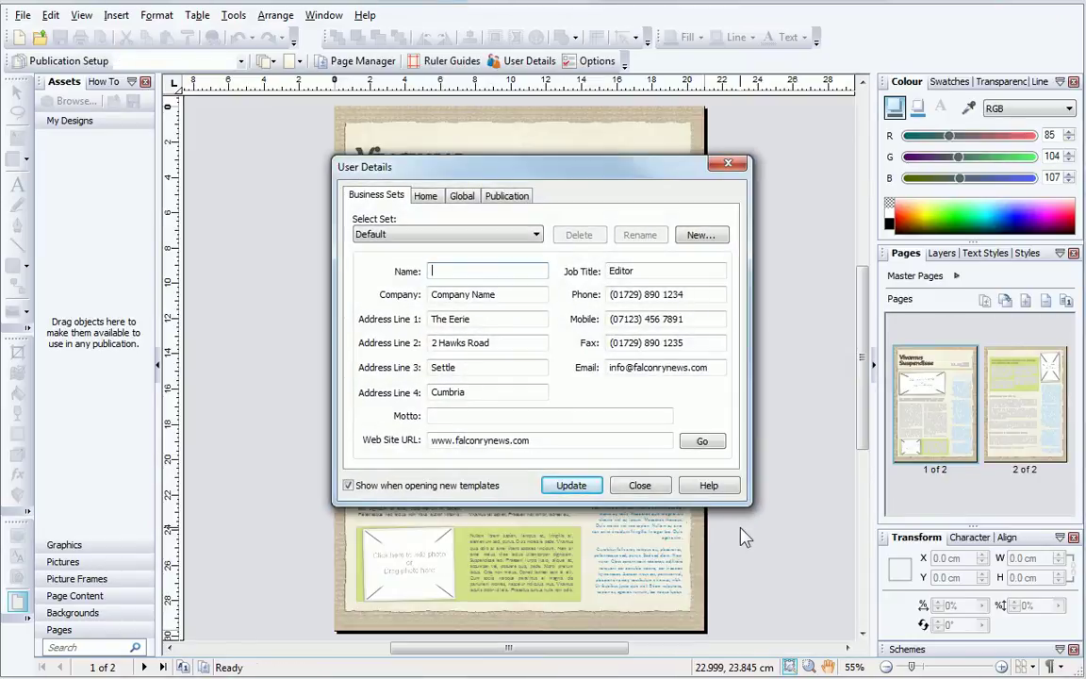
left_click(487, 293)
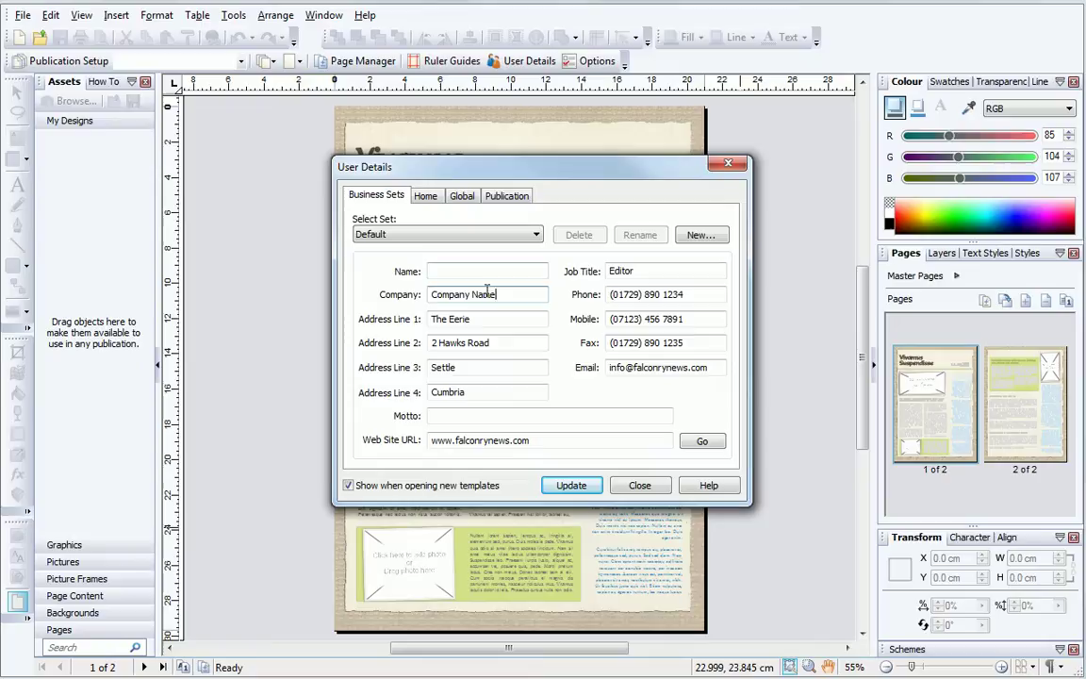
left_click_drag(489, 293, 354, 258)
type("Falconr")
left_click(532, 276)
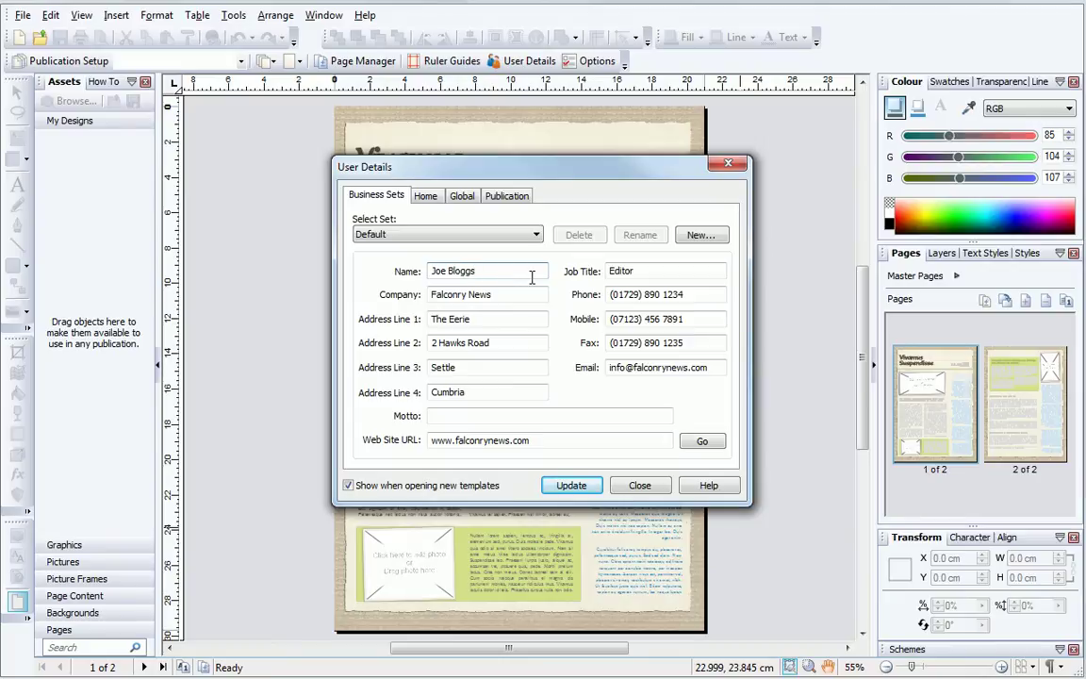
left_click(571, 484)
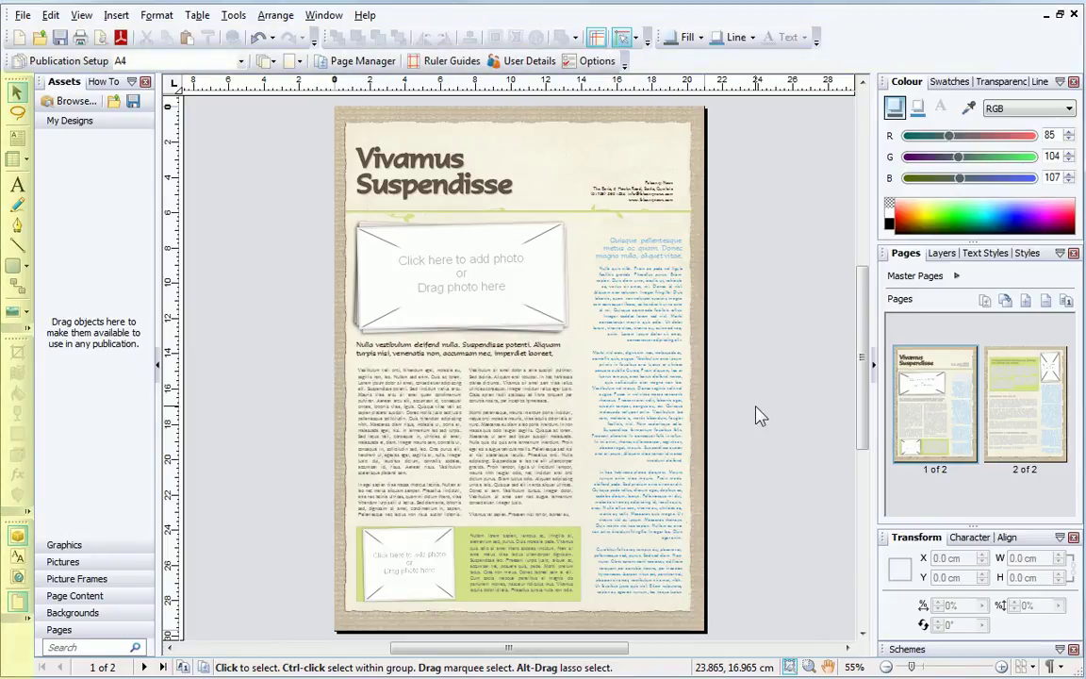
left_click(103, 81)
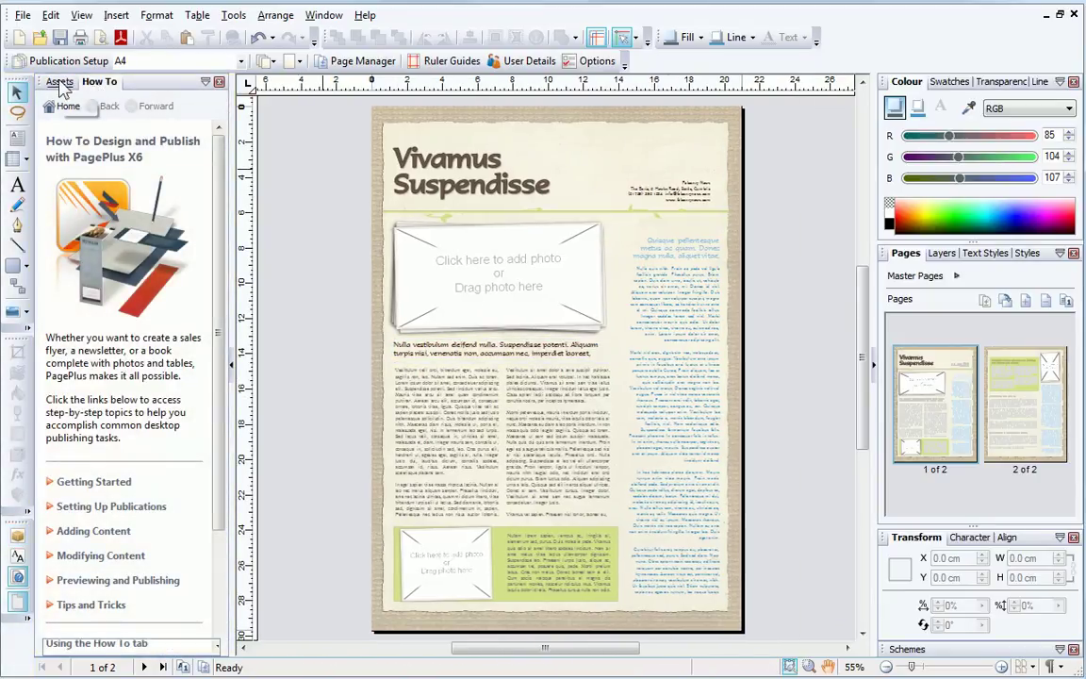
left_click(62, 82)
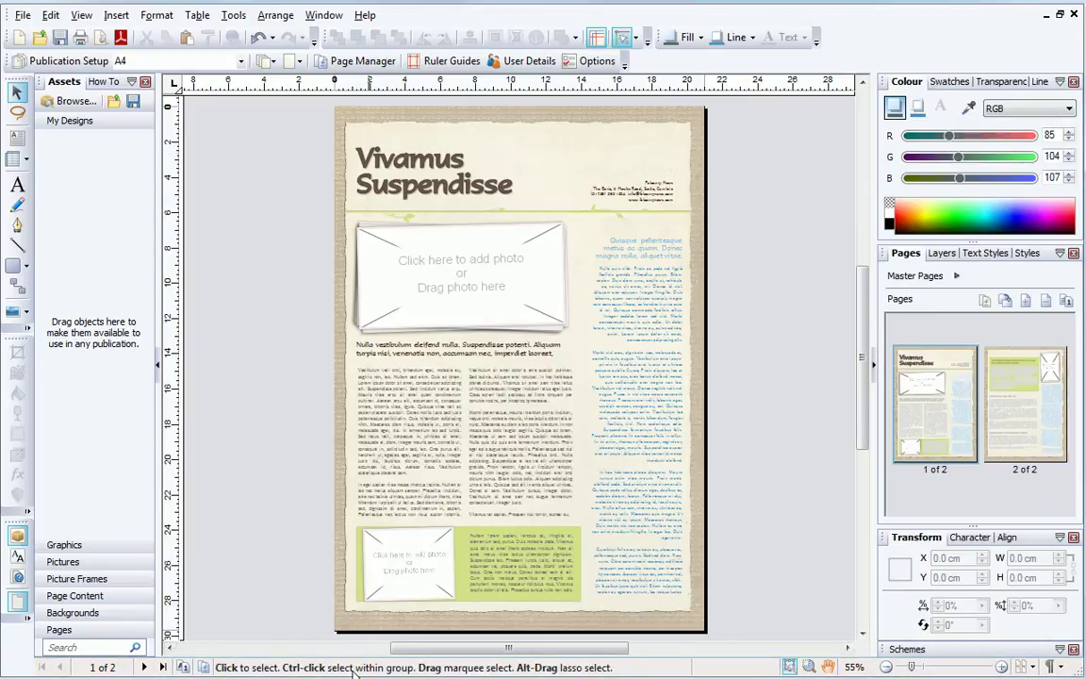
left_click(502, 560)
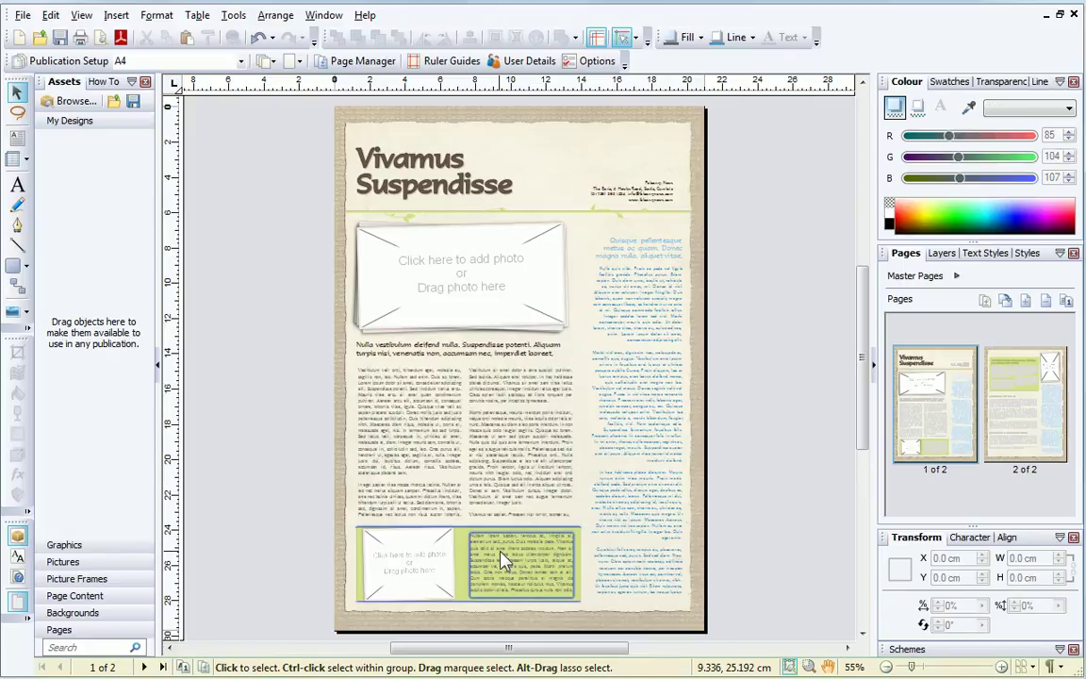
left_click(437, 565)
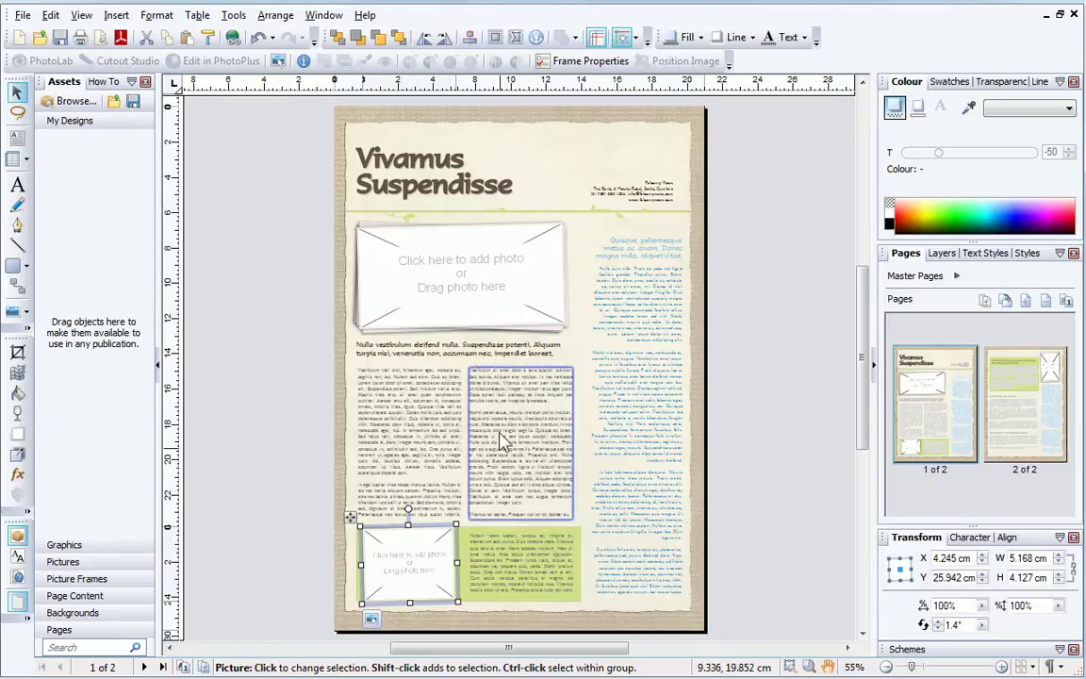
- Replace the sample Latin masthead title with 'Falconry' and 'News' on two lines
left_click(509, 189)
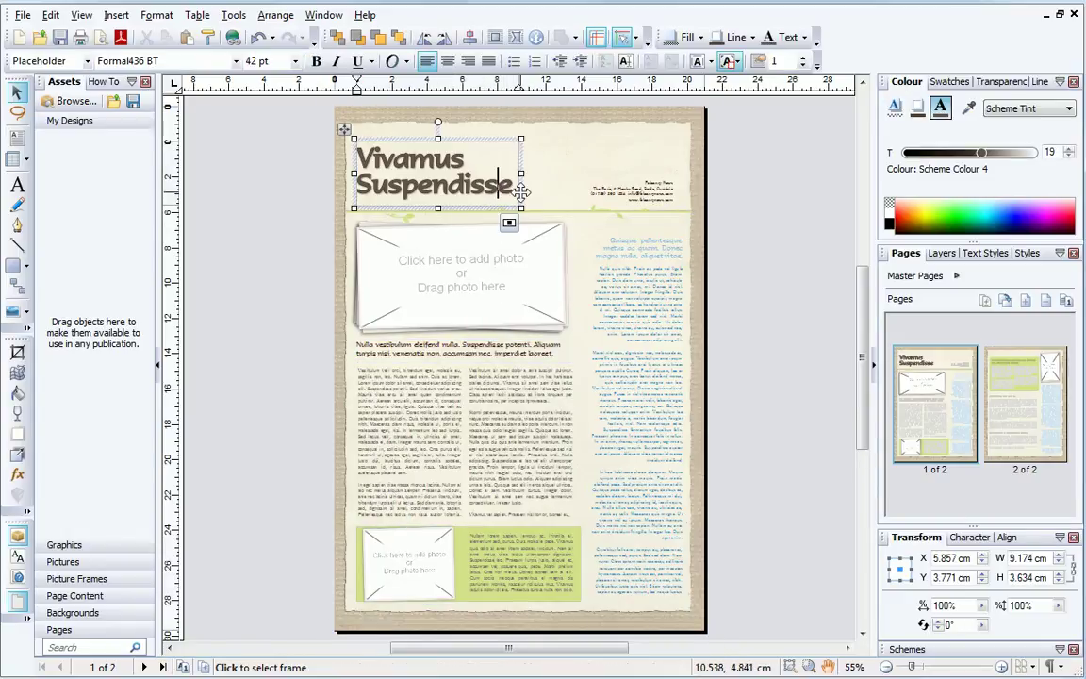
left_click_drag(513, 184, 325, 146)
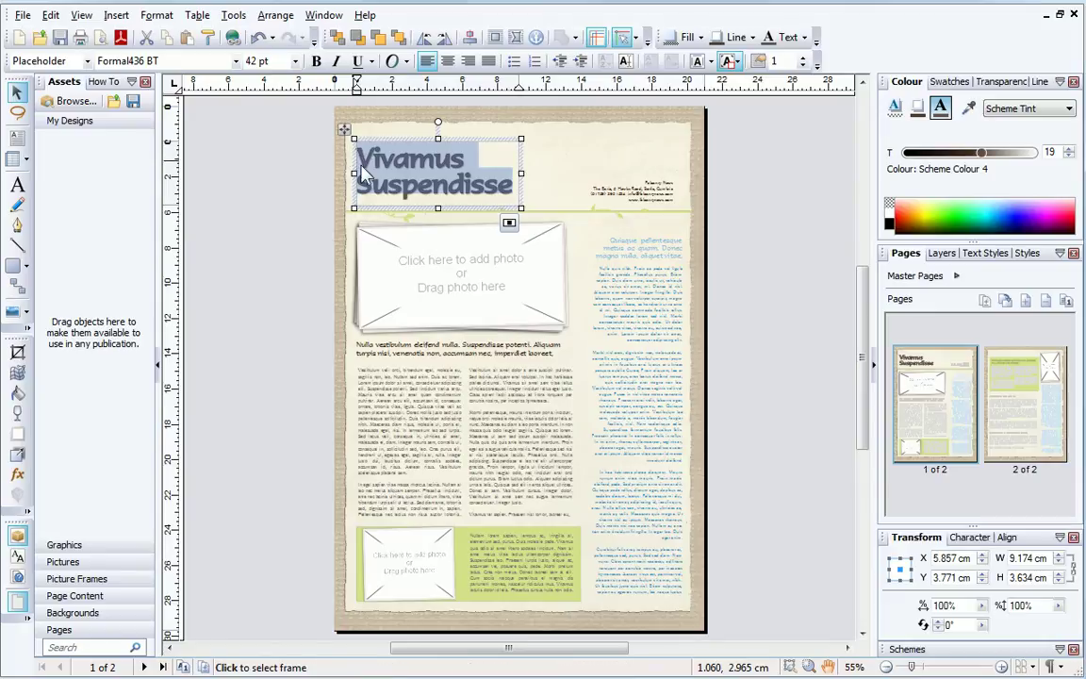
type("Fa")
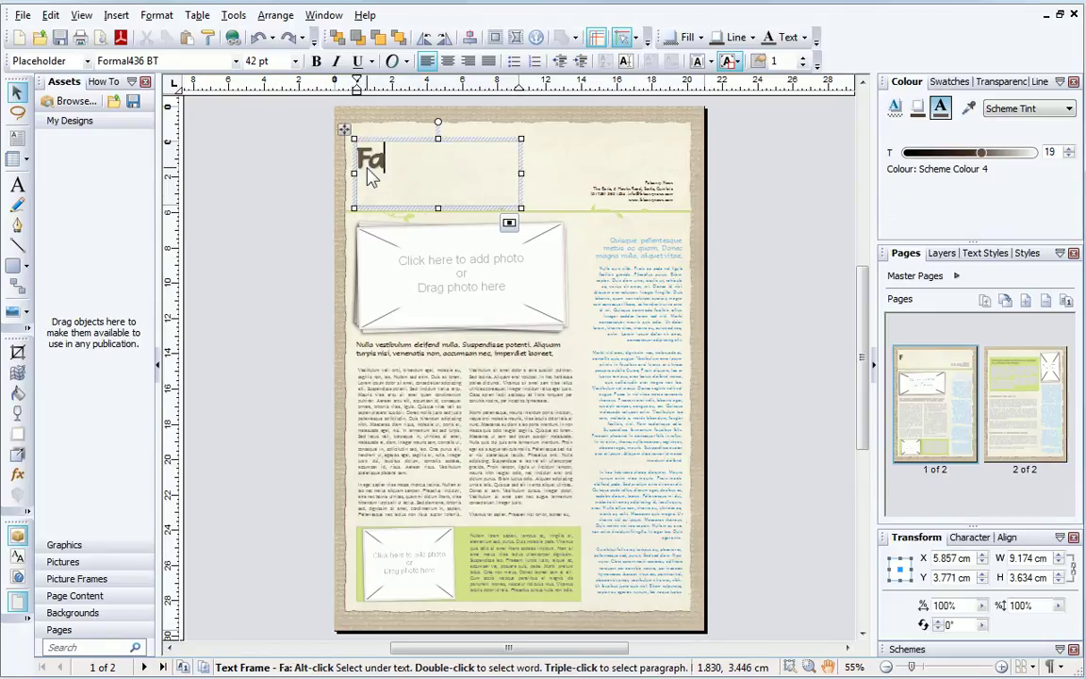
type("lconry")
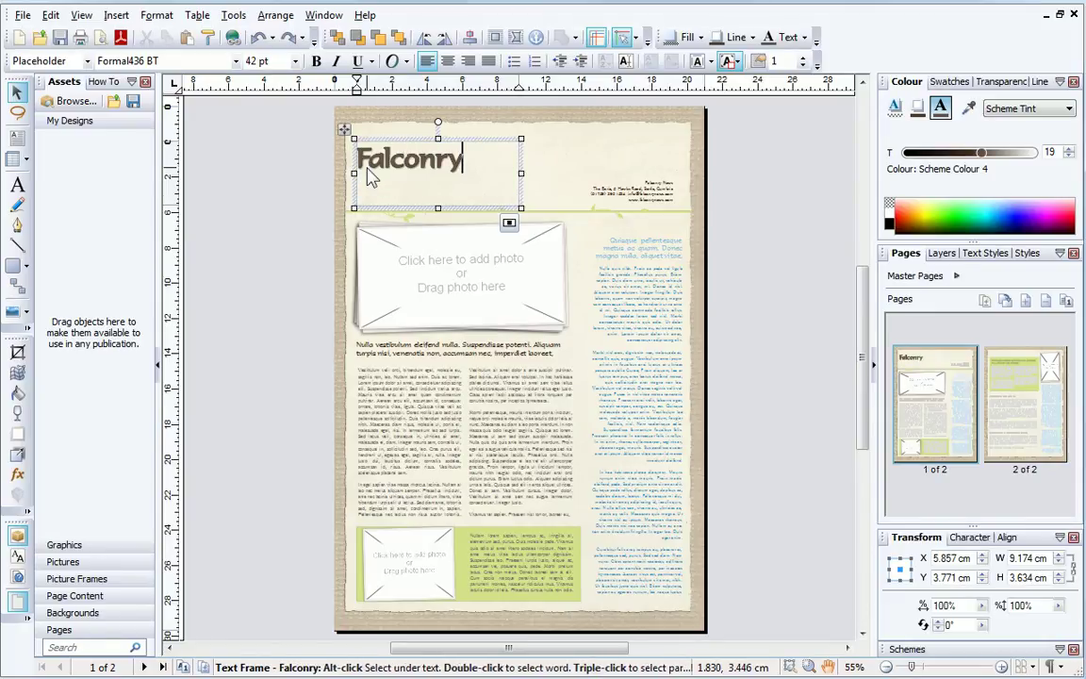
key("Return")
type("News")
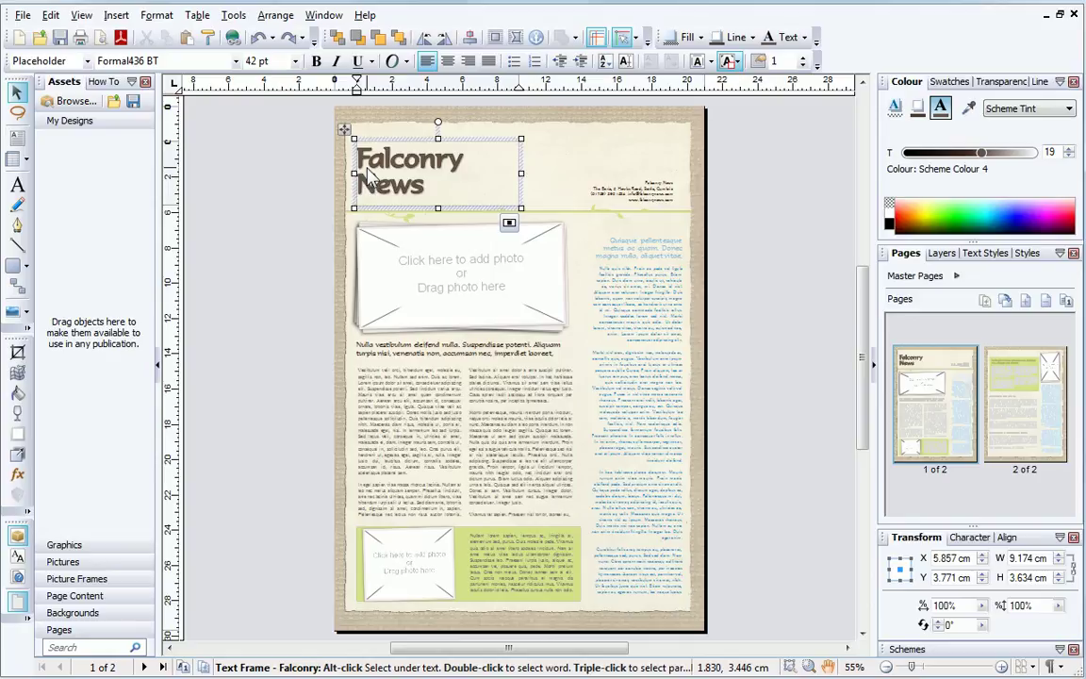
- Place the Bubo bubo (1).jpg owl photo into the top picture frame
left_click(396, 267)
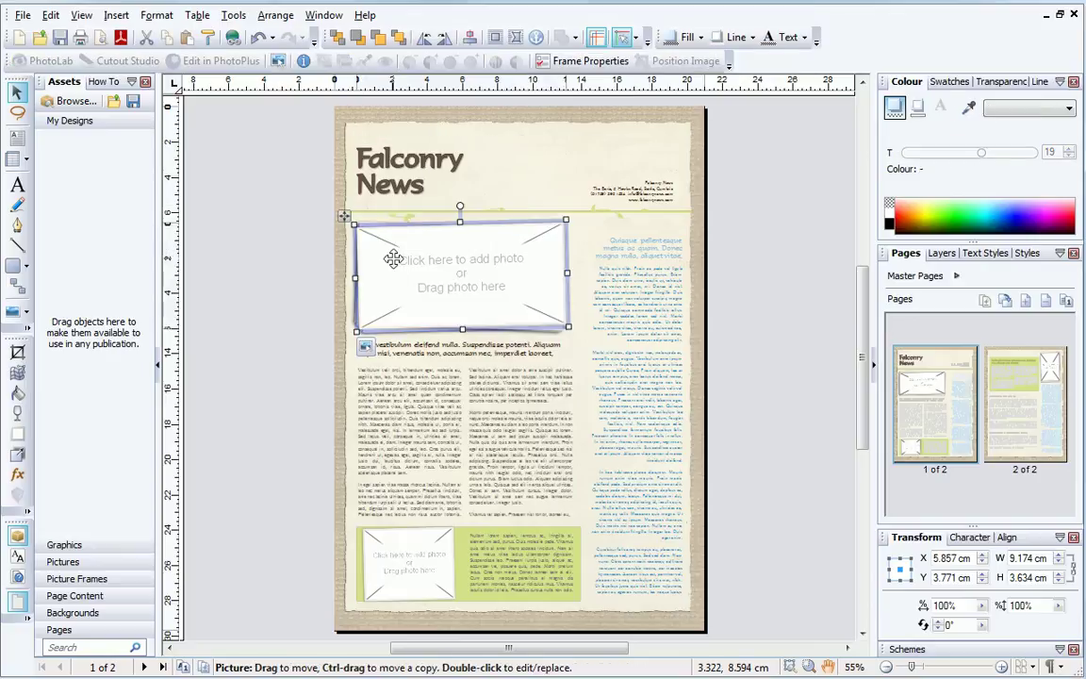
left_click(367, 348)
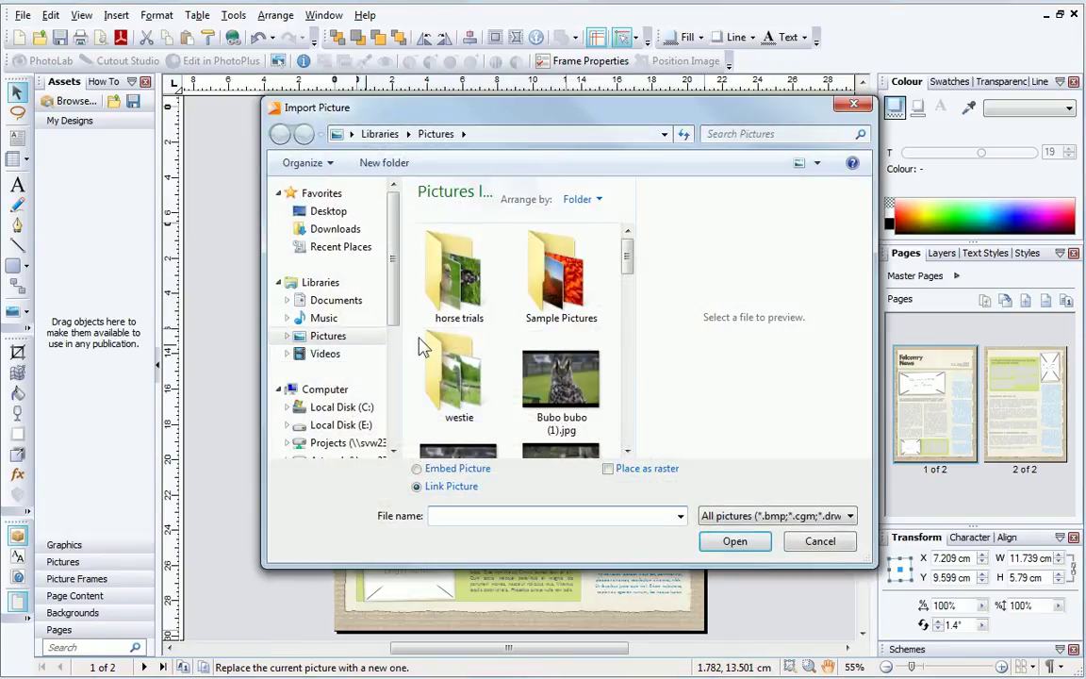
left_click_drag(625, 262, 628, 287)
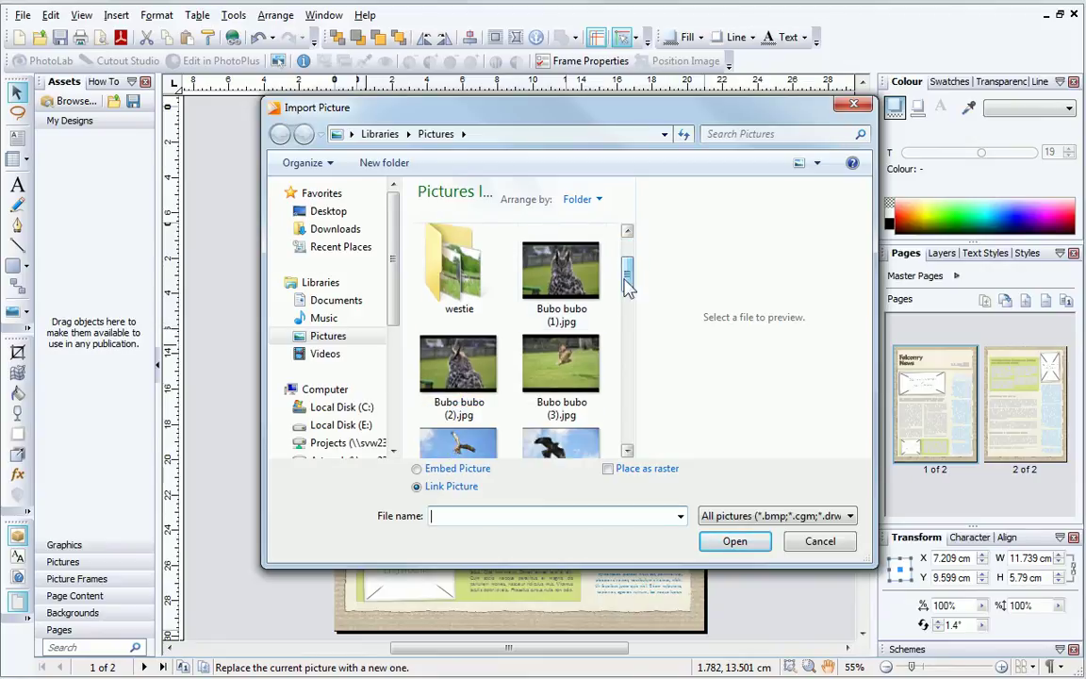
left_click(561, 275)
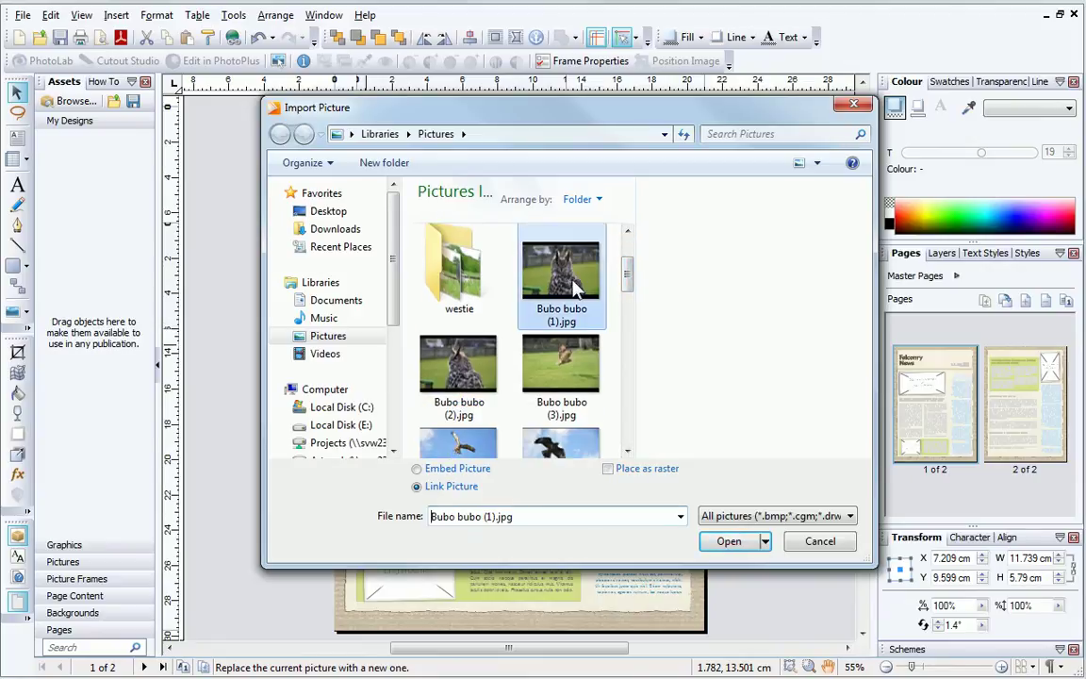
left_click(732, 543)
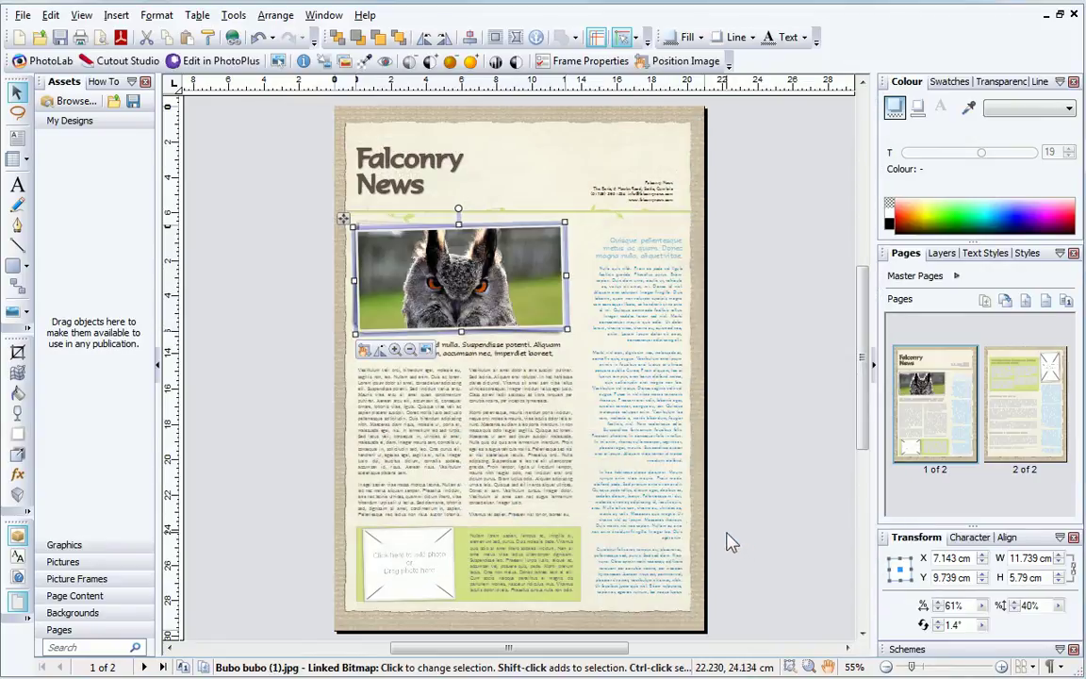
- Zoom the owl image in five times and shift it within its frame
left_click(396, 351)
left_click(396, 350)
left_click(397, 352)
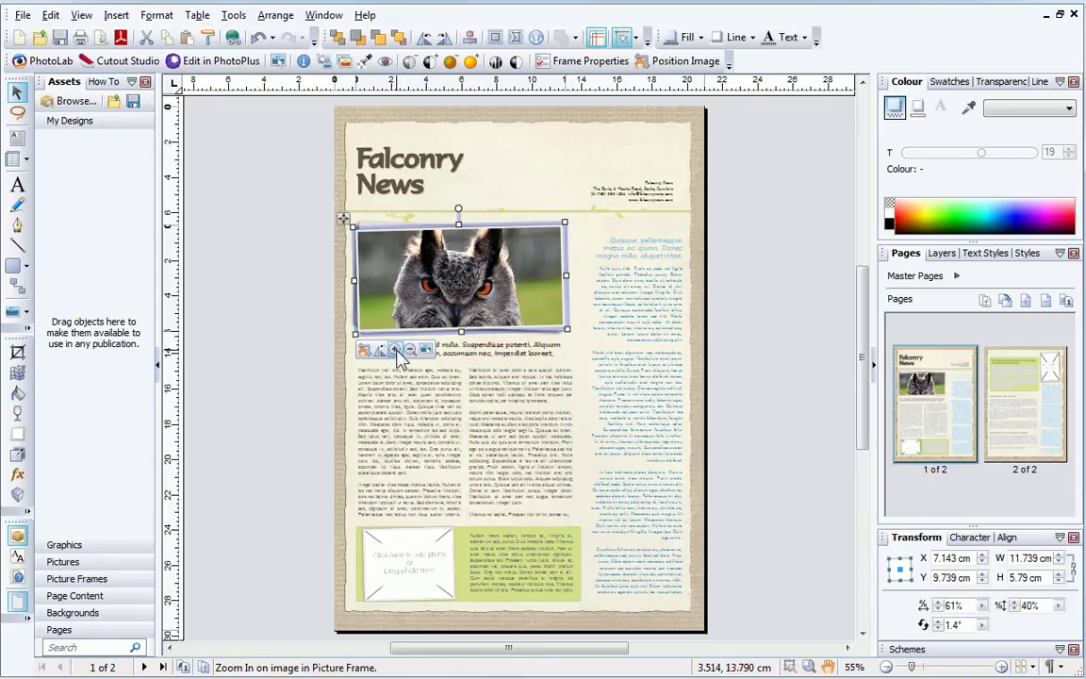
left_click(396, 350)
left_click(396, 349)
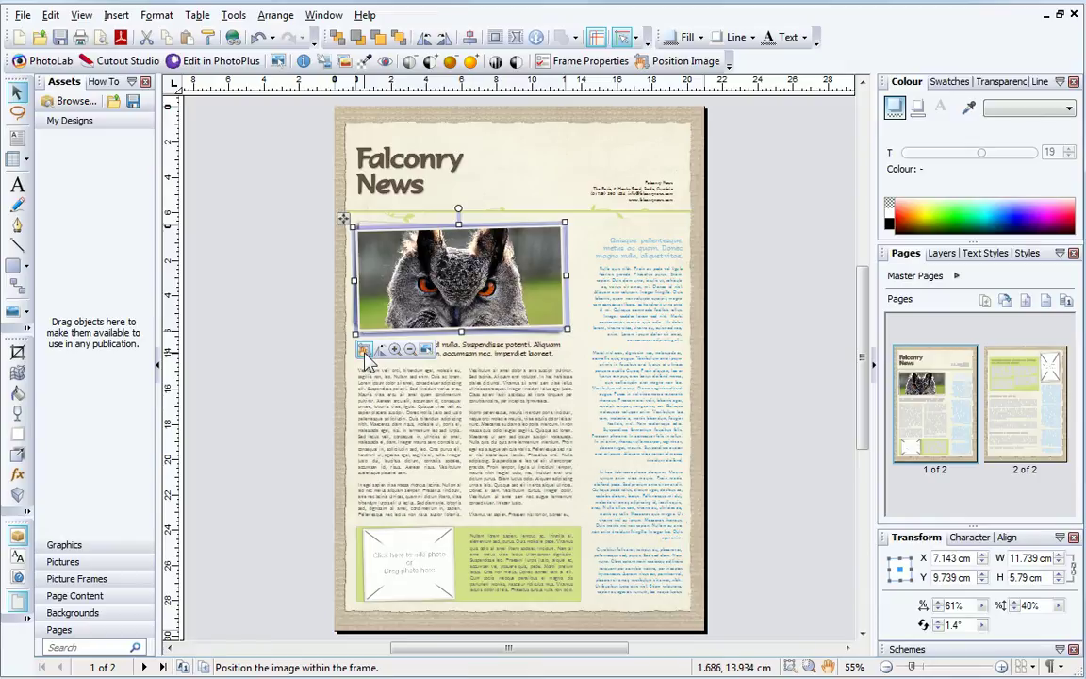
left_click(364, 351)
left_click_drag(457, 272, 531, 300)
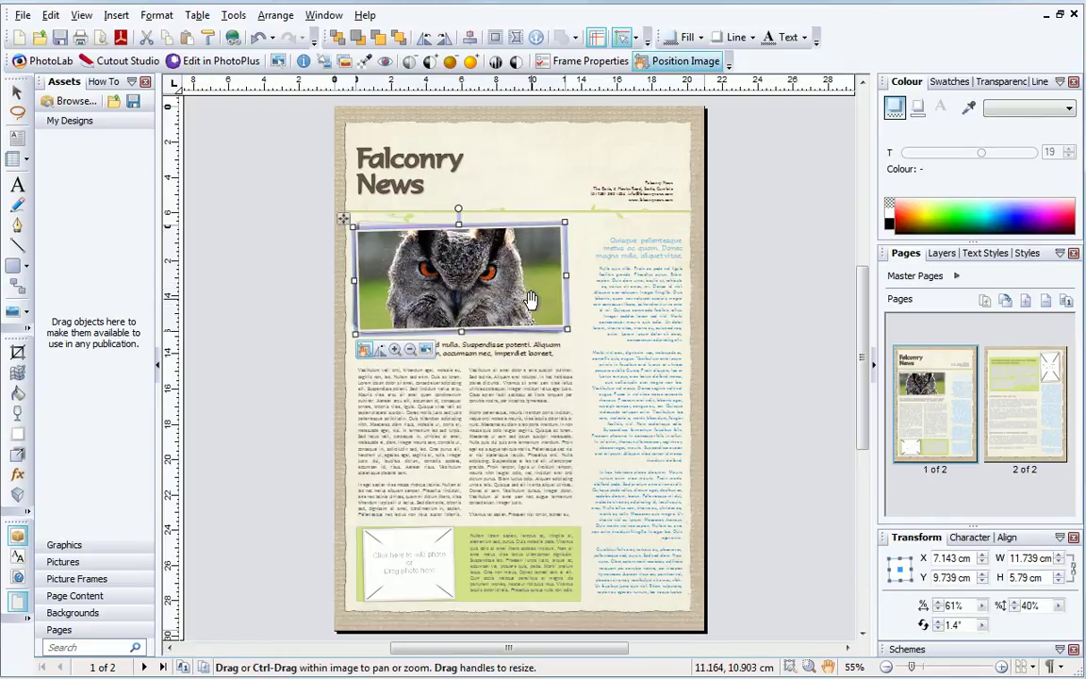
- Import the photos from Bubo bubo through Wall.JPG into the Pictures assets
left_click(98, 562)
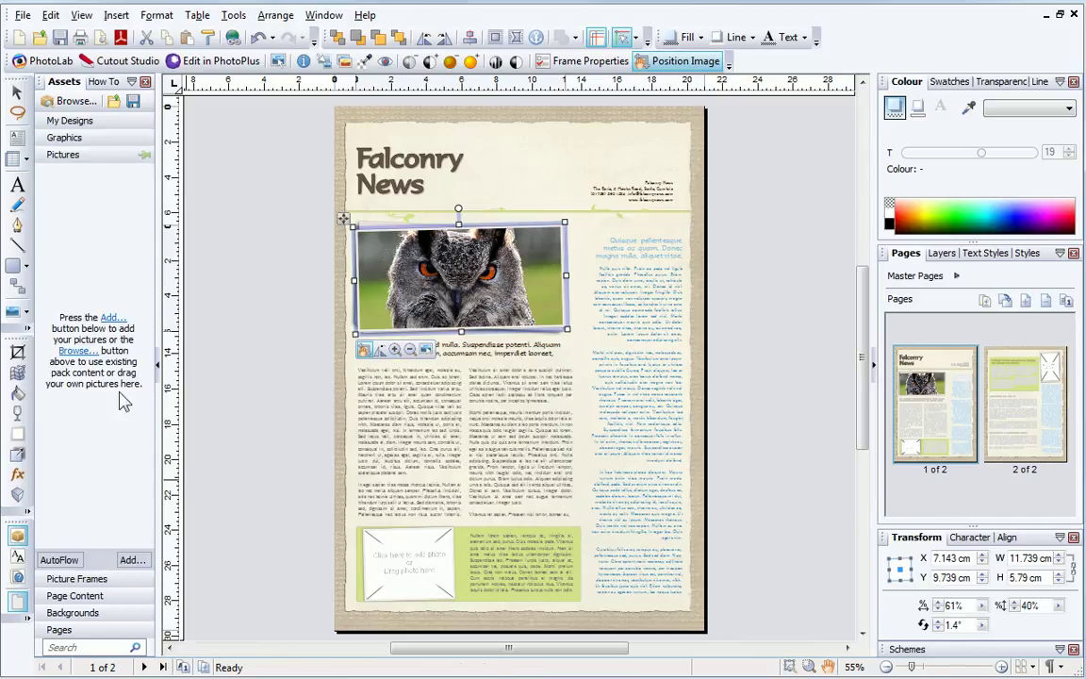
left_click(132, 559)
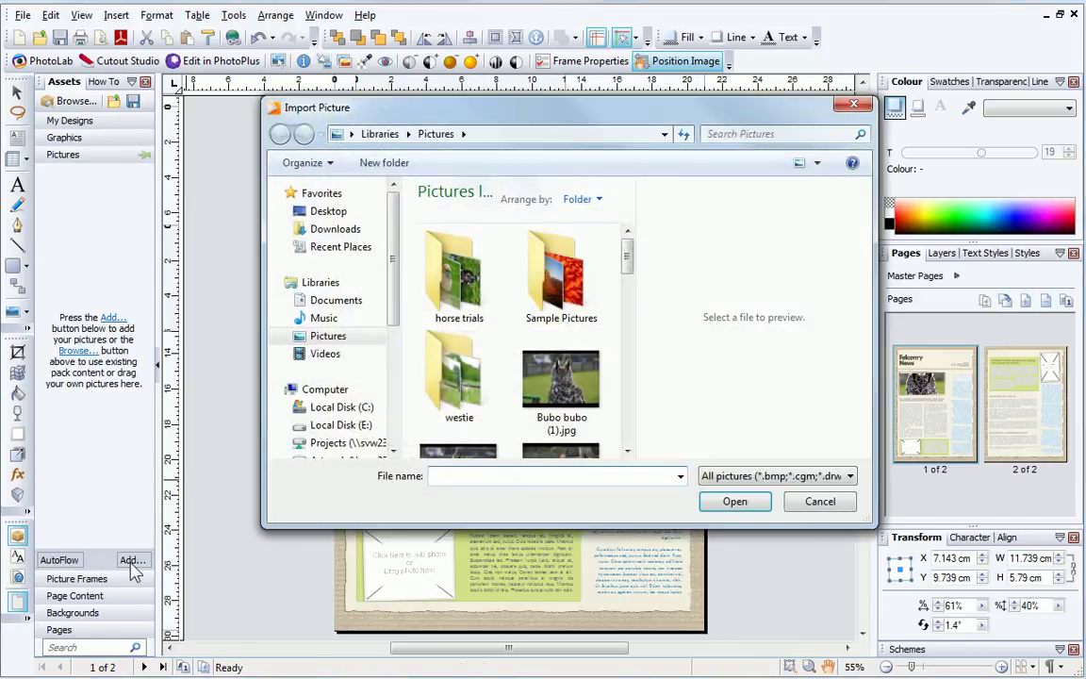
left_click_drag(628, 266, 622, 429)
left_click(603, 275)
left_click(589, 429, "shift")
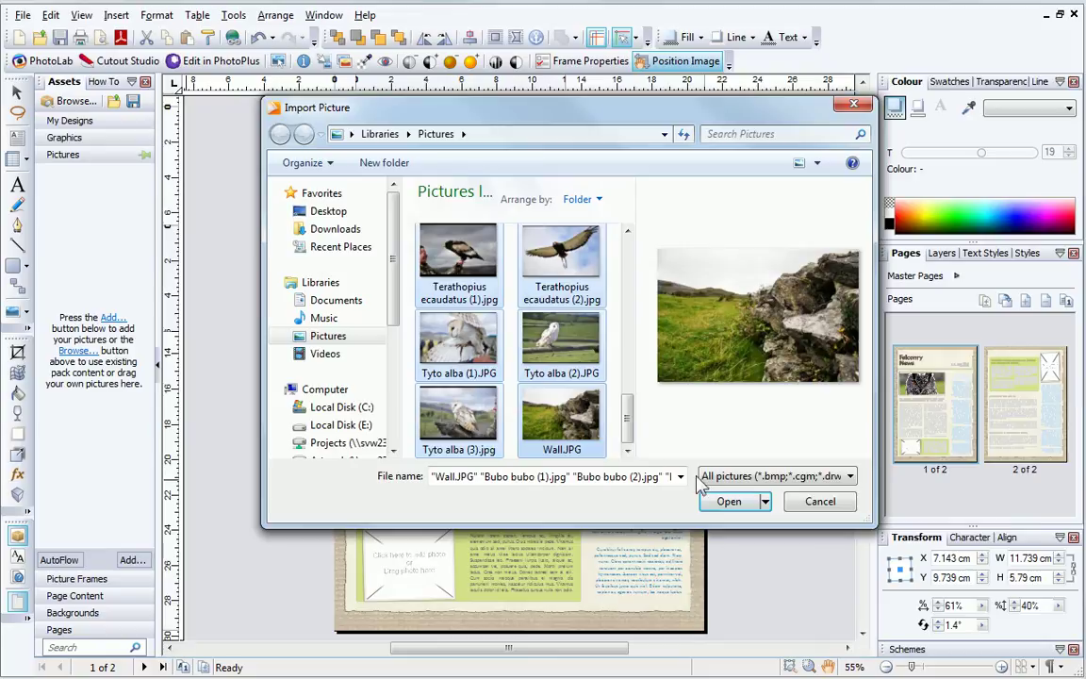
left_click(728, 500)
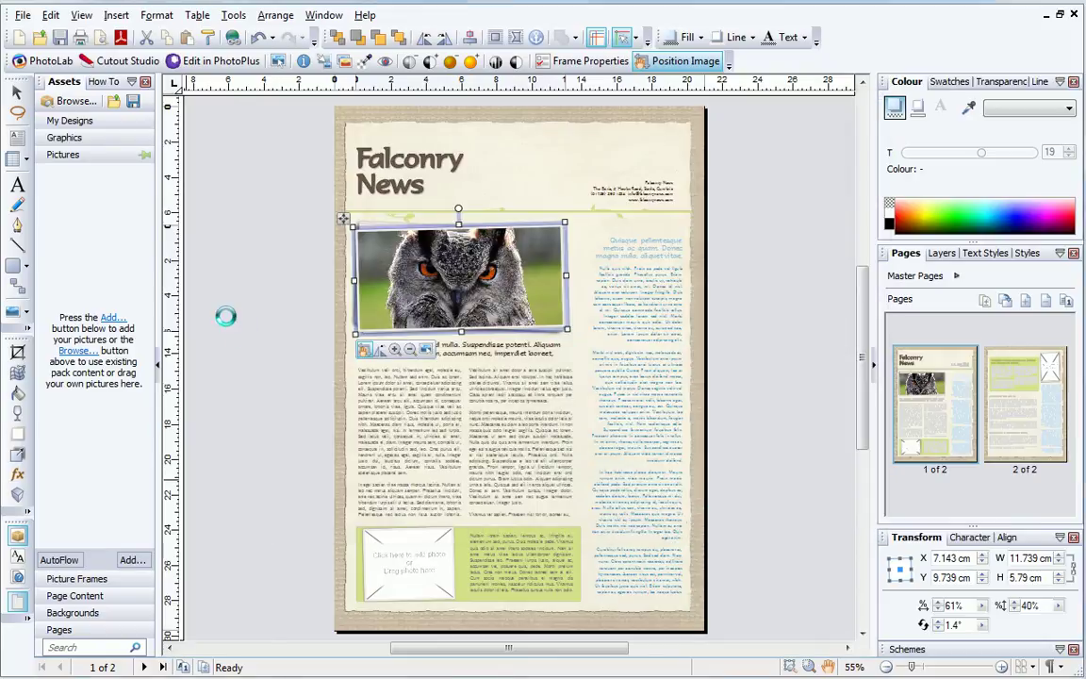
- Fill the empty bottom frame with a bird photo, then replace it with the flying eagle
scroll(146, 217, "down", 5)
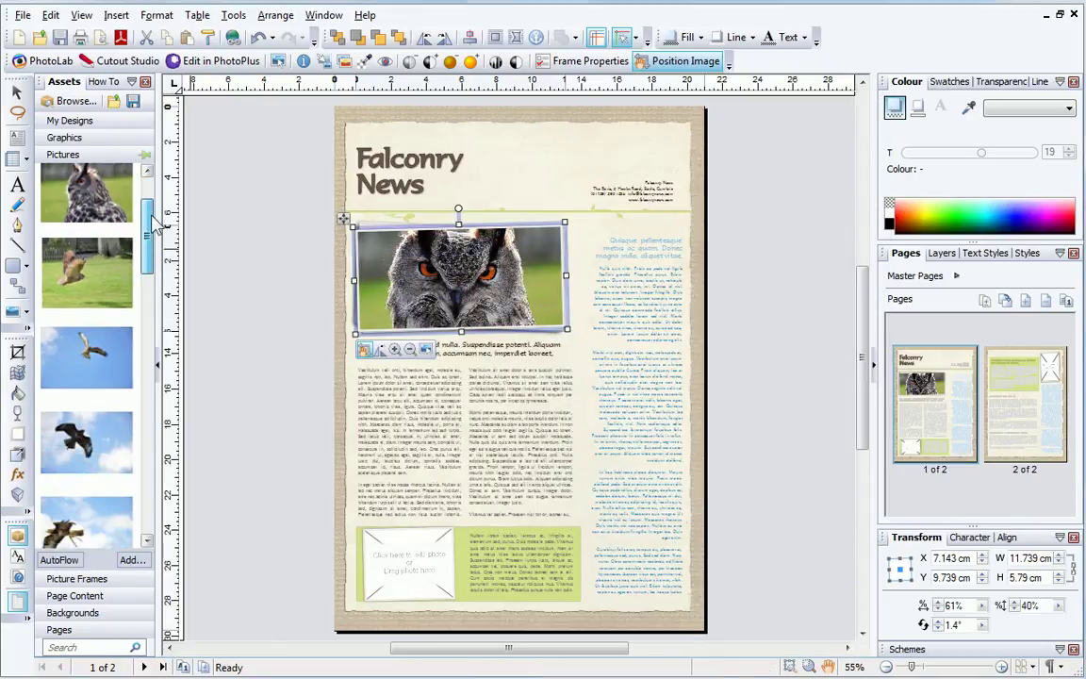
left_click_drag(75, 315, 415, 563)
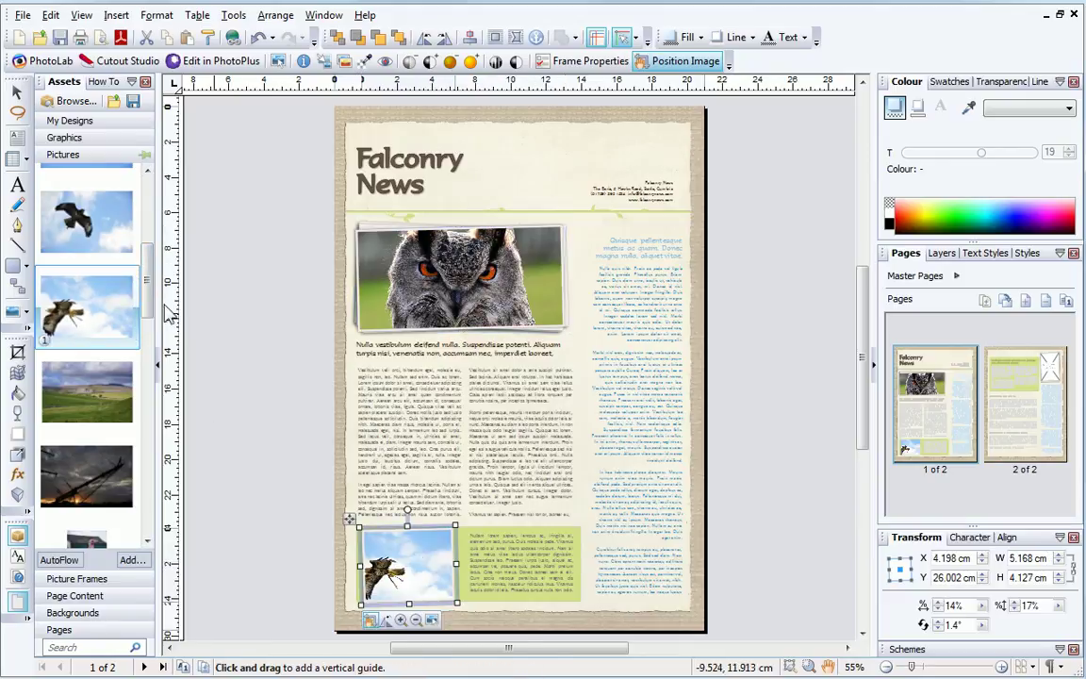
left_click_drag(147, 297, 153, 371)
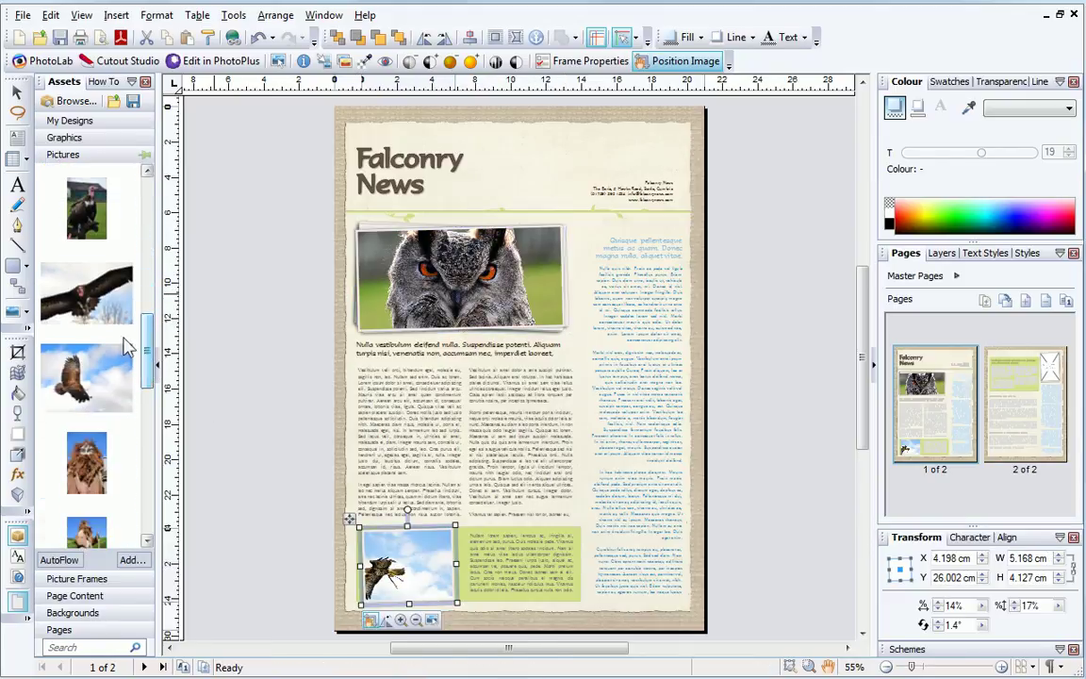
left_click_drag(94, 297, 405, 570)
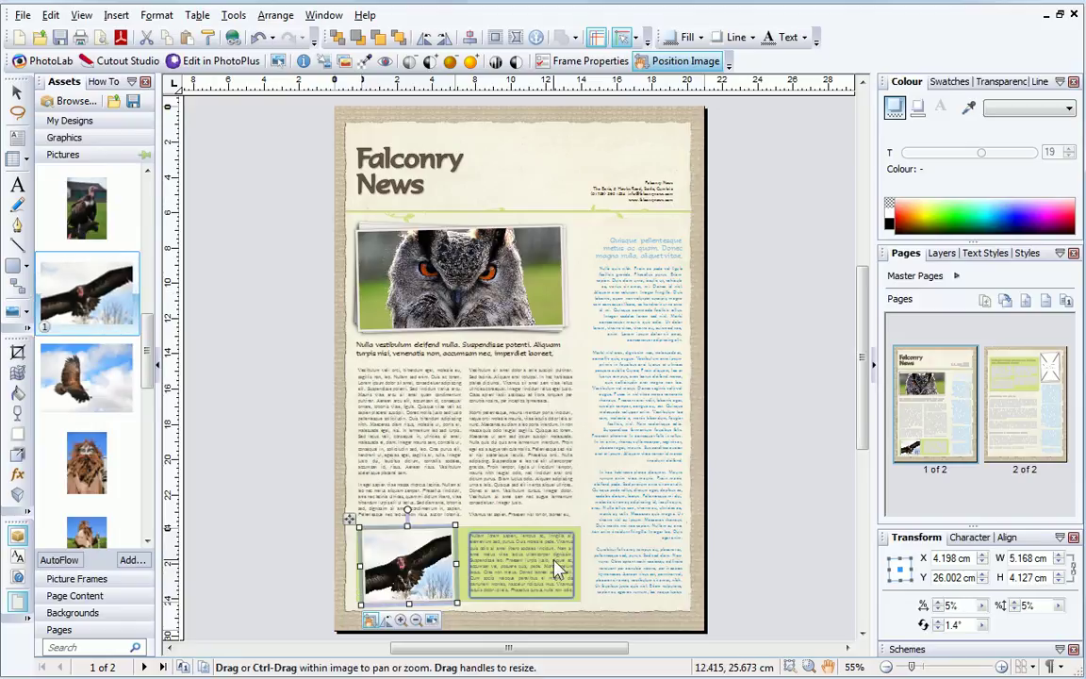
- On page 2, fill the top-right picture frame with the white barn owl photo
left_click(1036, 445)
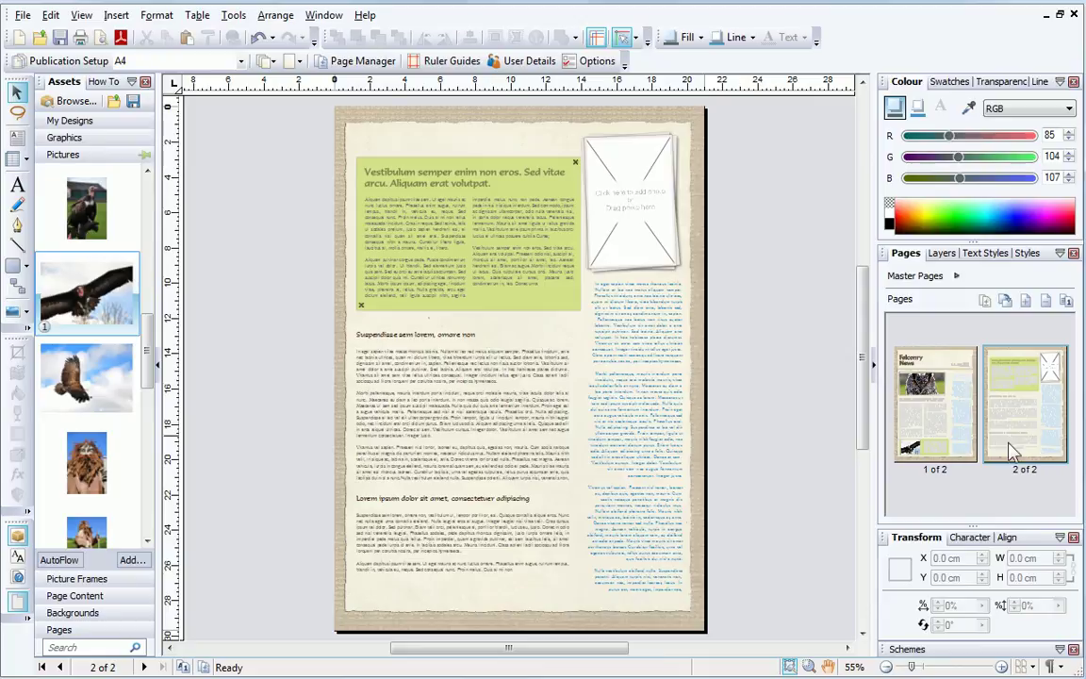
left_click_drag(151, 347, 151, 478)
left_click_drag(83, 316, 626, 226)
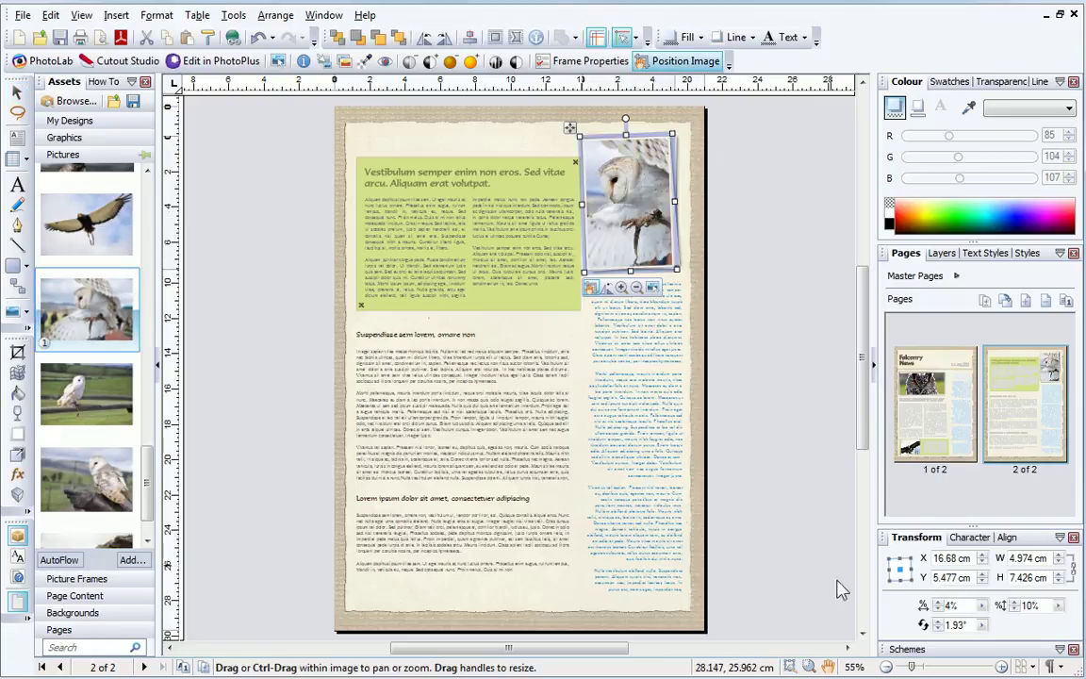
- Apply colour Scheme 2 from the Schemes list to the whole publication
left_click(916, 649)
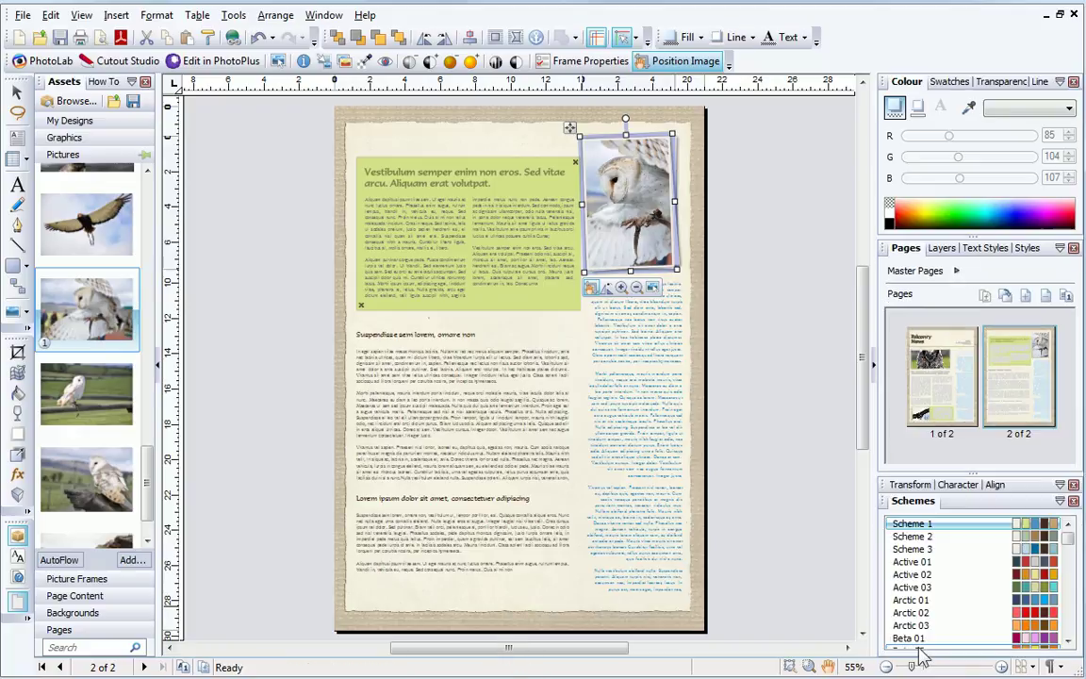
left_click(957, 537)
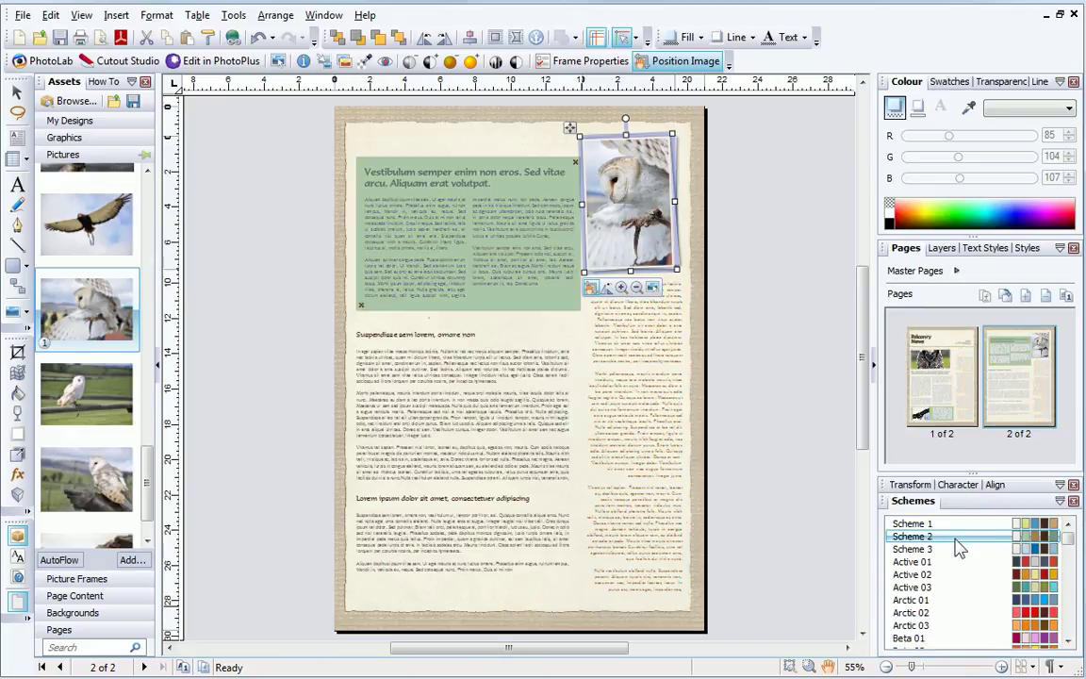